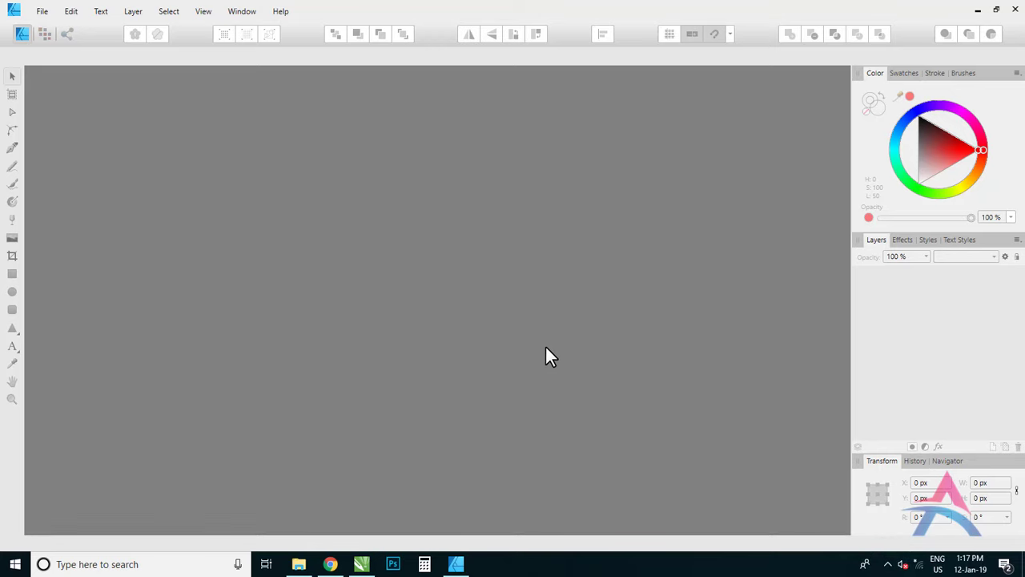
- Create a new blank A4 landscape document, 297 × 210 mm at 300 DPI
click(43, 13)
click(48, 42)
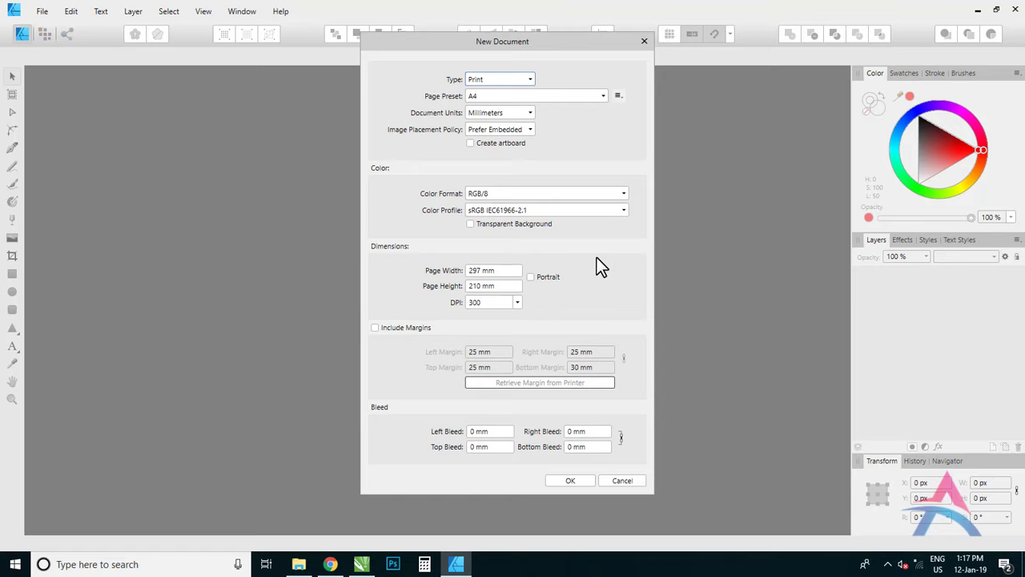
click(578, 479)
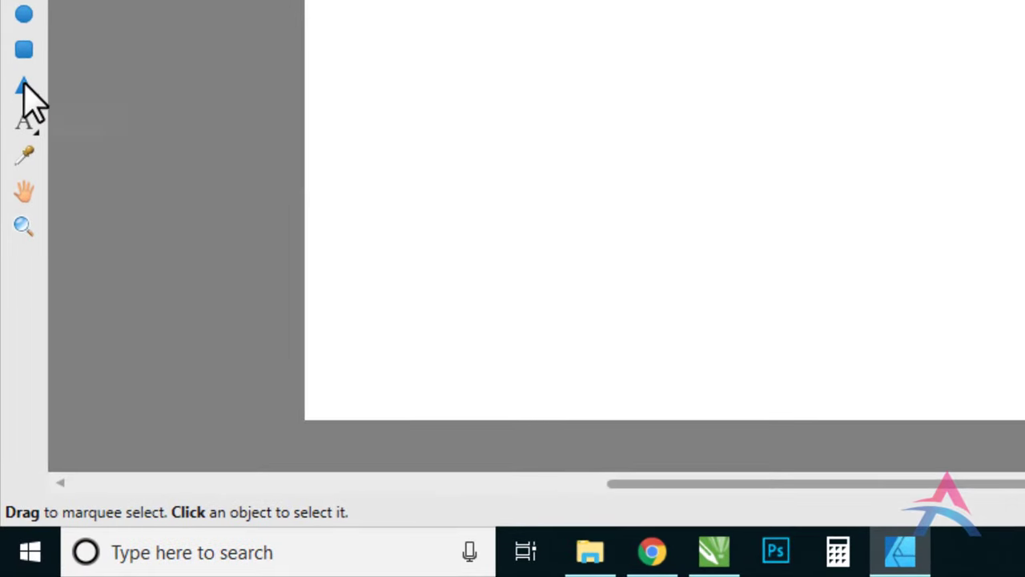
- Draw a light grey six-sided polygon, about 99.5 mm across, near the page centre
click(24, 88)
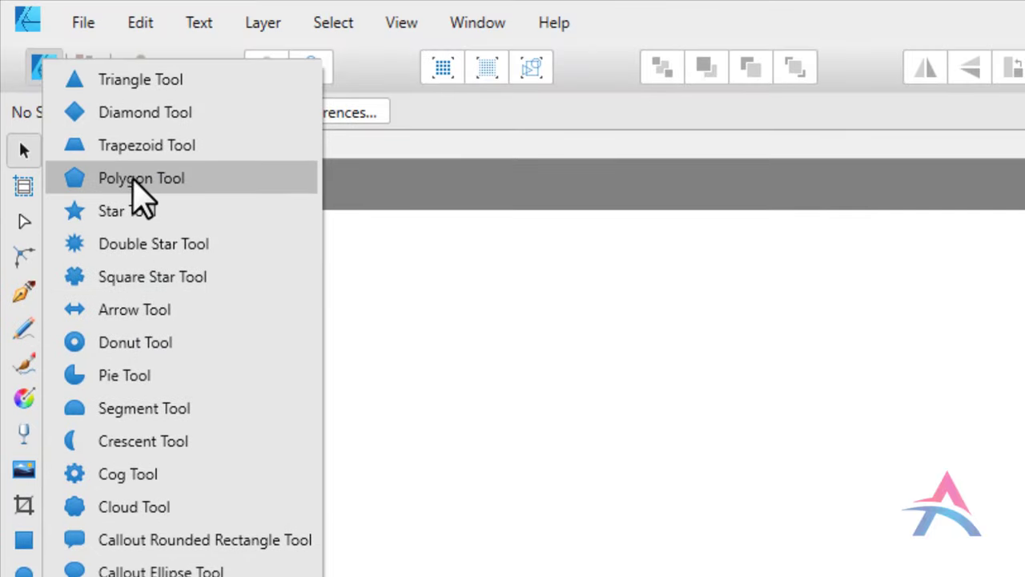
click(135, 177)
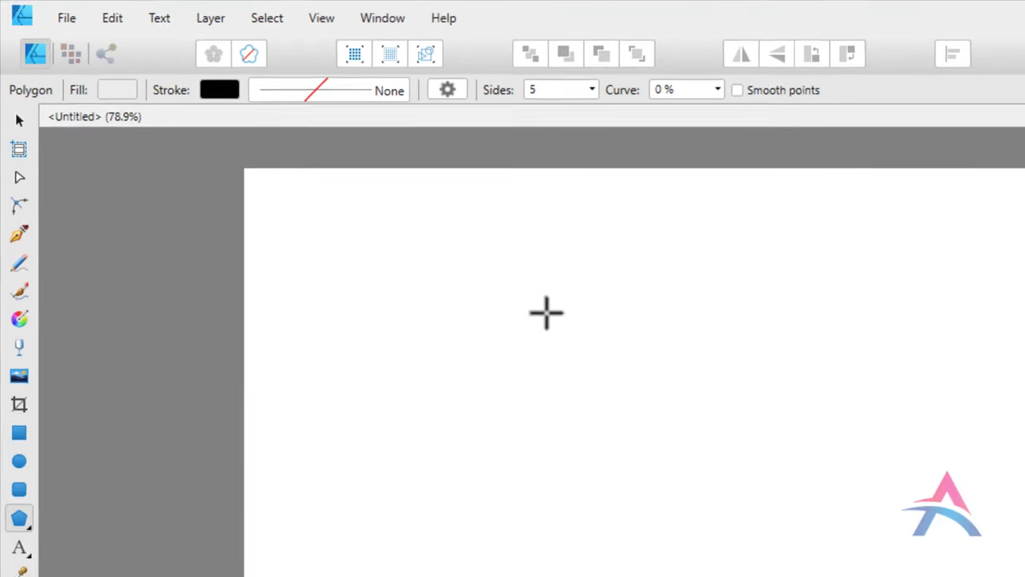
drag(538, 297, 686, 530)
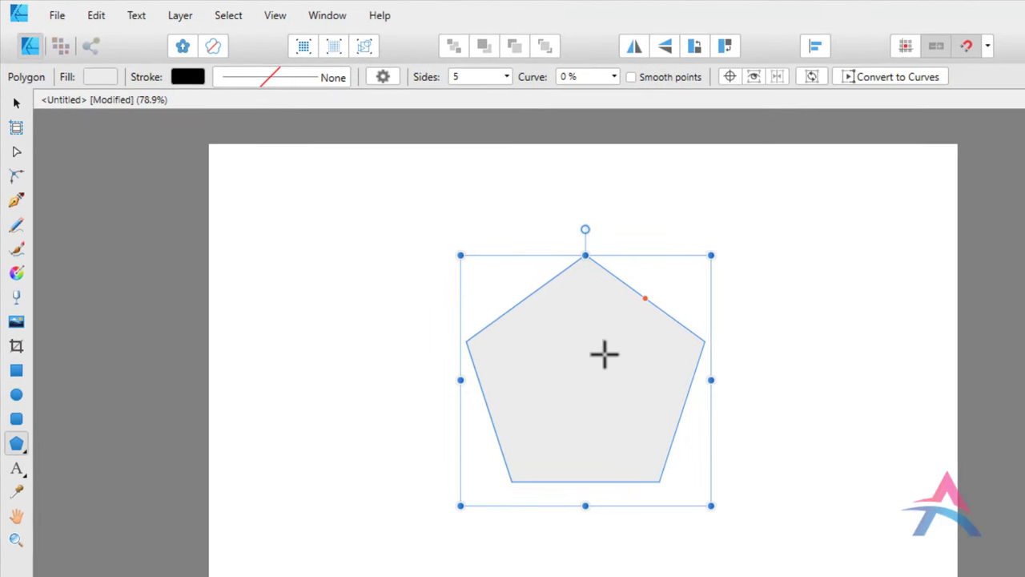
double_click(453, 77)
text(6)
key(Return)
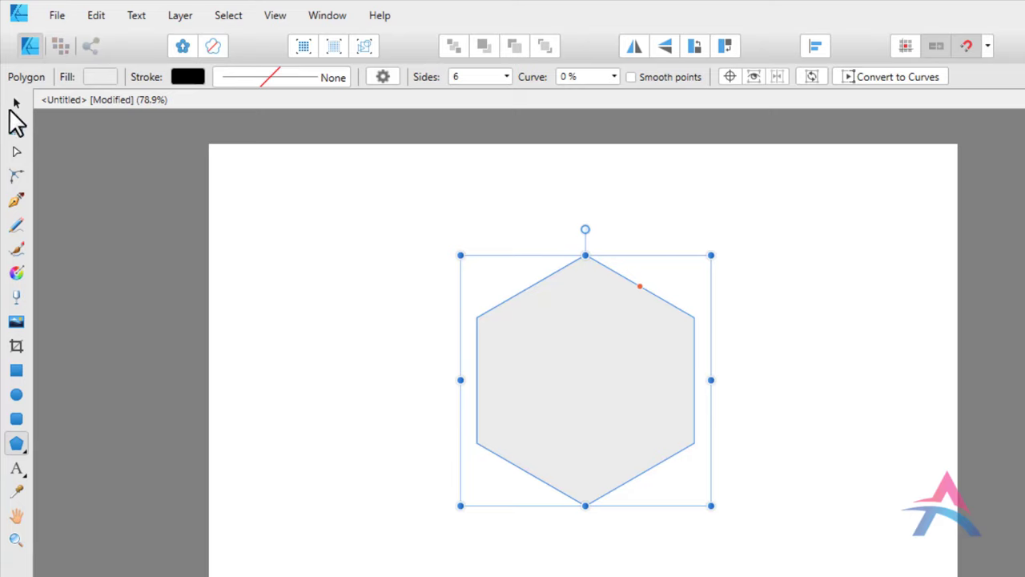
click(16, 103)
- Duplicate the hexagon and place the copy just below the original
click(125, 172)
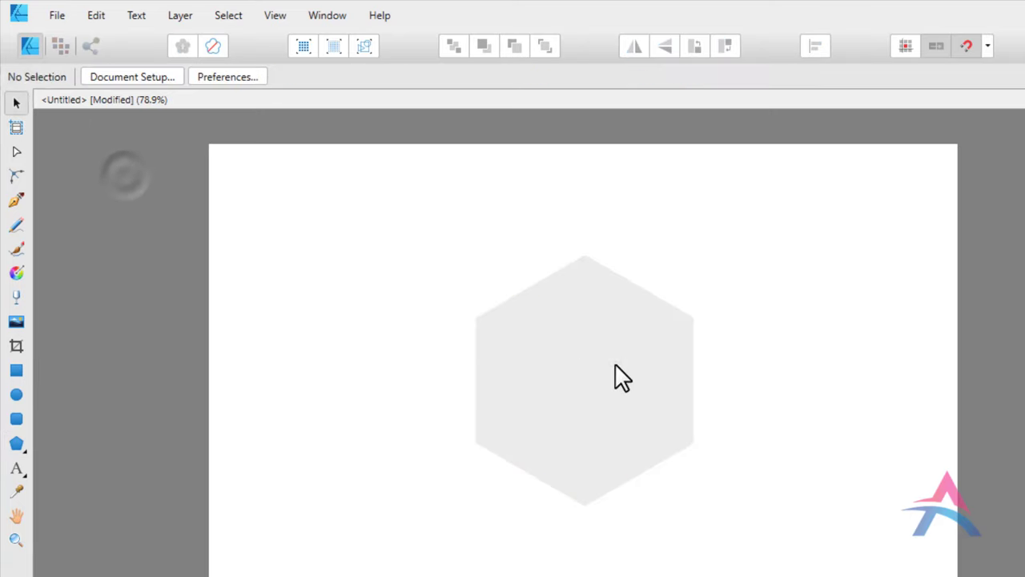
click(614, 364)
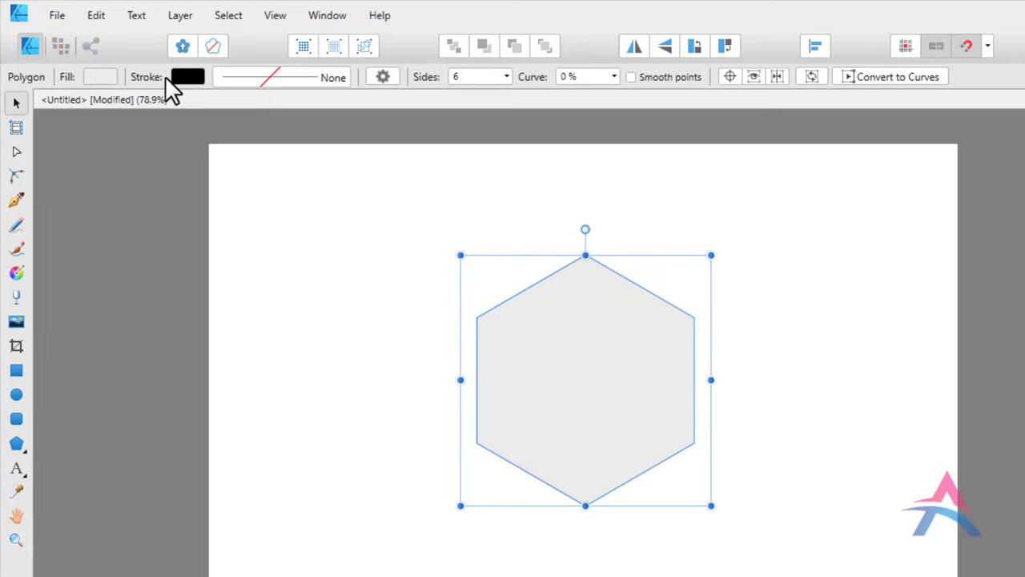
click(96, 15)
click(109, 90)
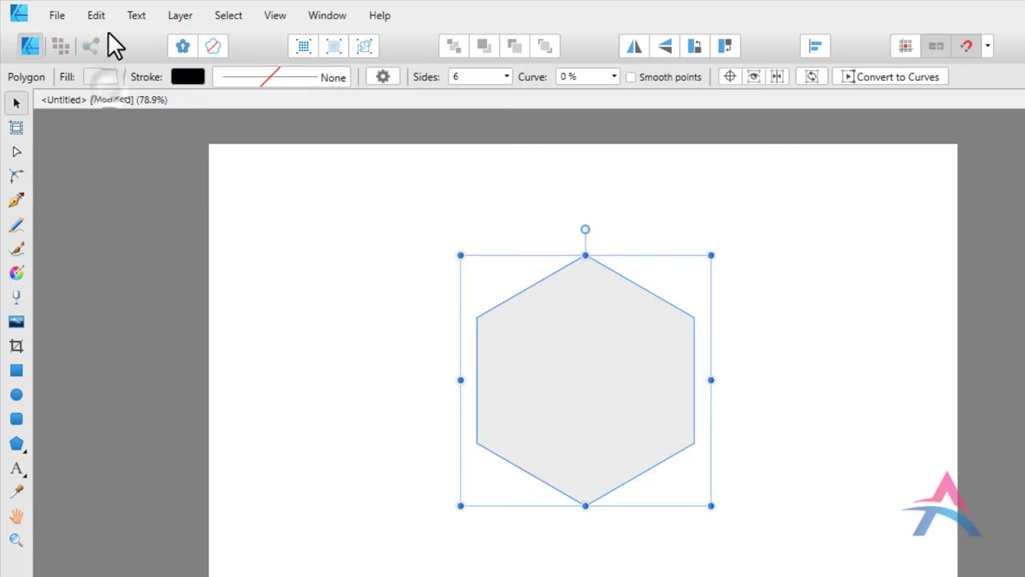
click(100, 15)
click(104, 108)
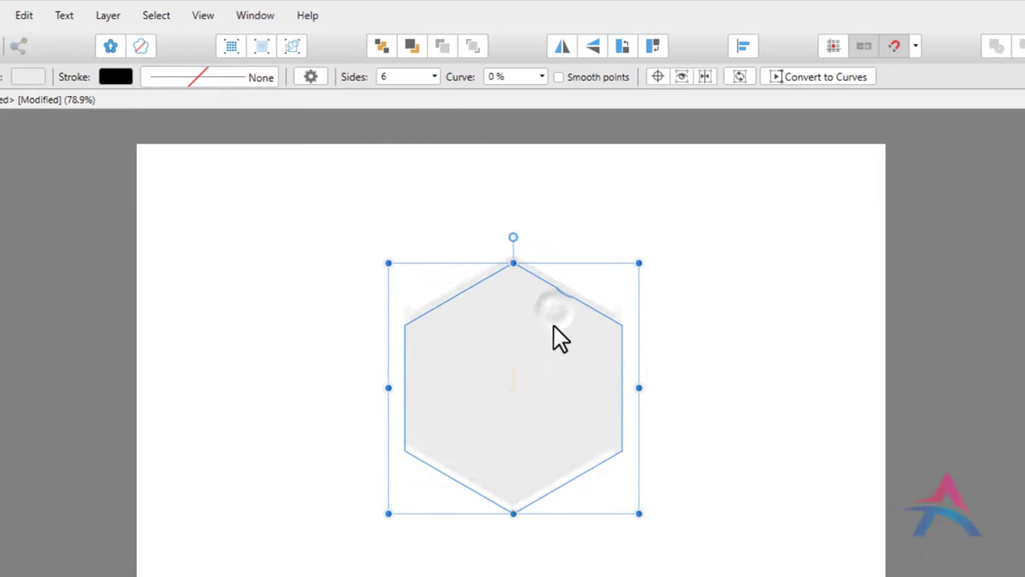
mouse_move(602, 357)
mouse_down()
mouse_move(497, 378)
mouse_move(490, 393)
mouse_up()
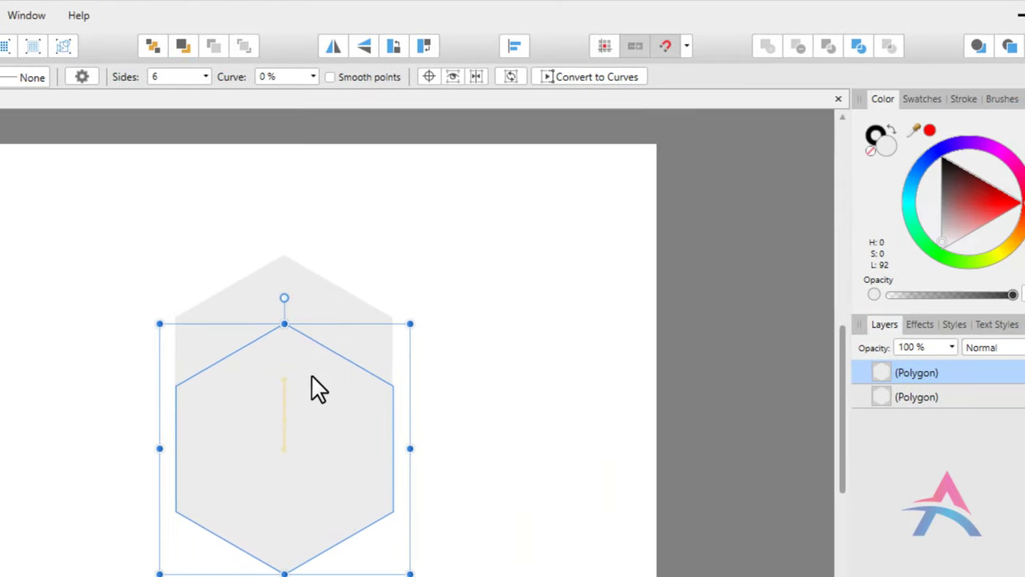
drag(277, 376, 277, 377)
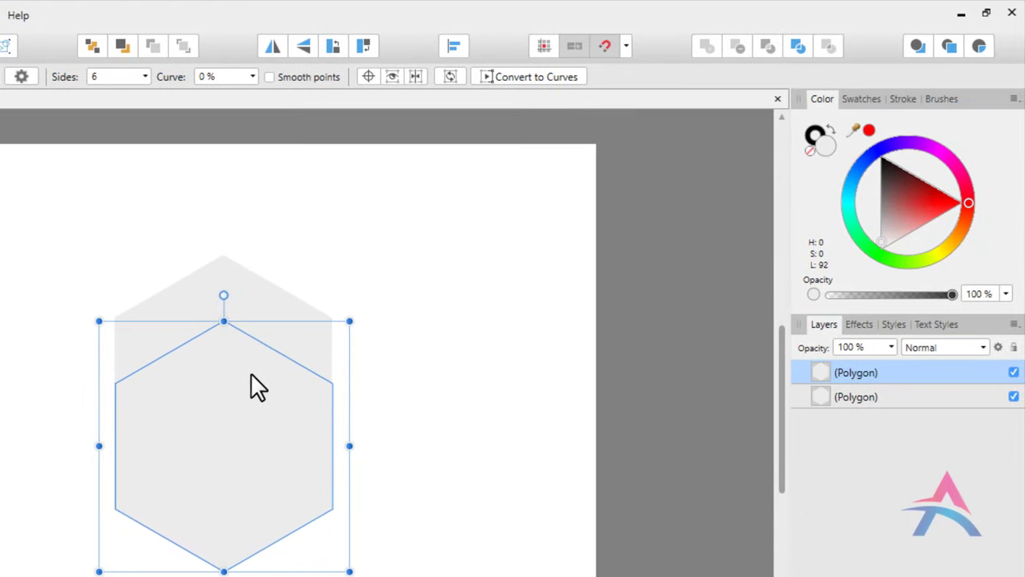
- Fill the copy red and the original blue, then subtract the red copy from the blue one
click(892, 240)
click(234, 284)
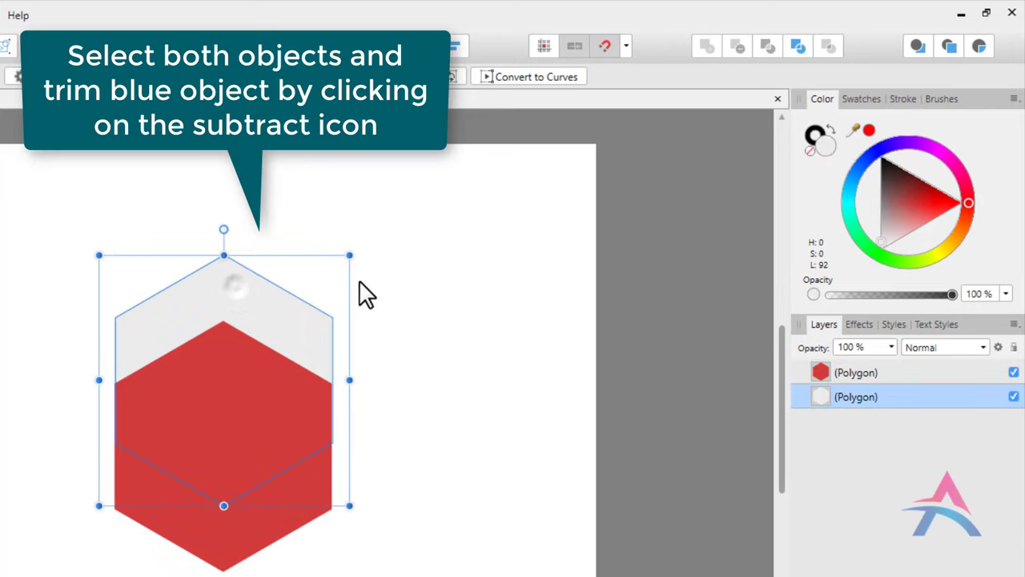
click(854, 179)
click(546, 288)
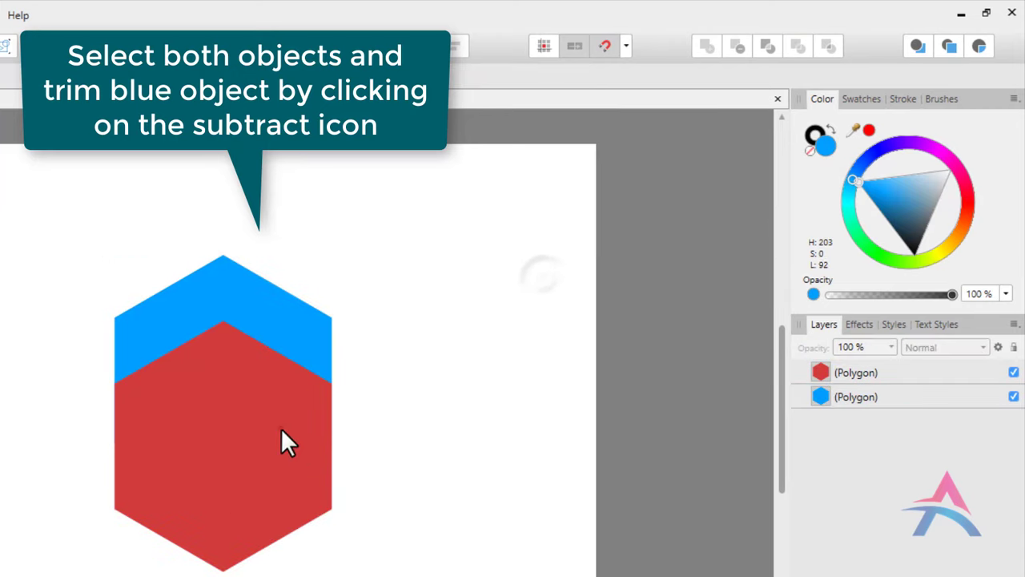
click(281, 427)
shift+click(282, 301)
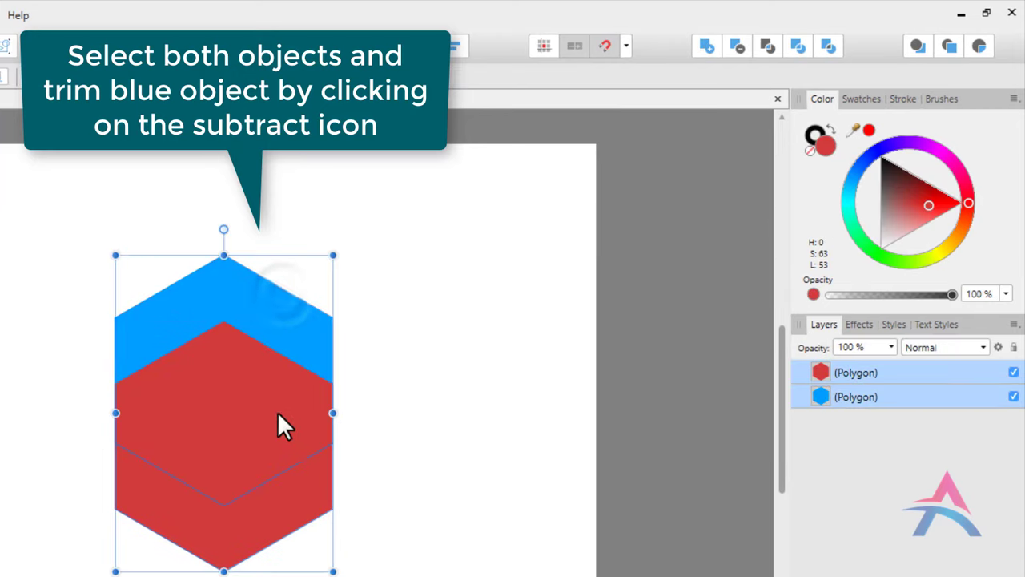
click(740, 48)
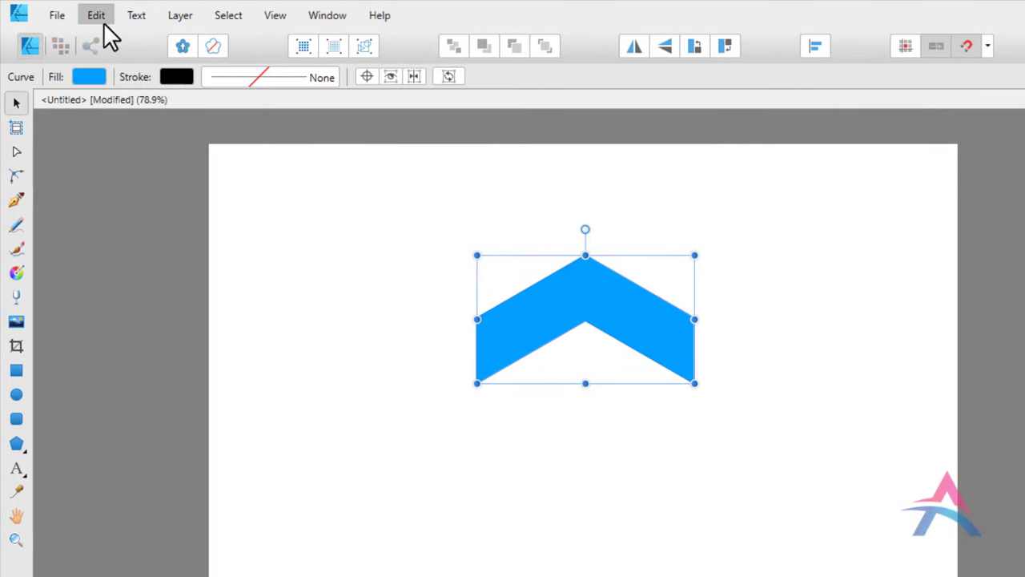
- Paste a duplicate of the blue chevron and select the copy
click(99, 18)
click(107, 90)
click(99, 18)
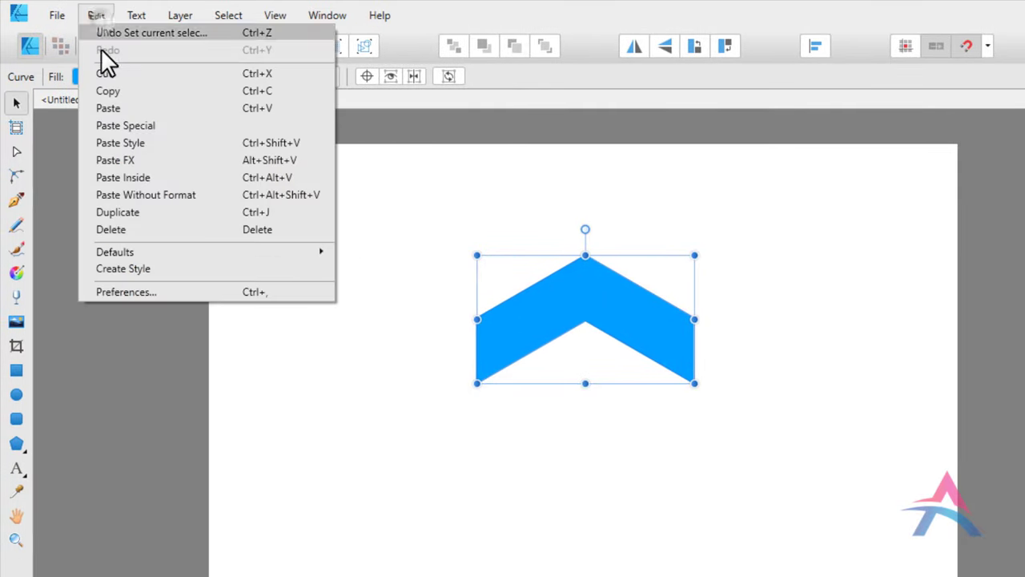
click(100, 106)
click(336, 223)
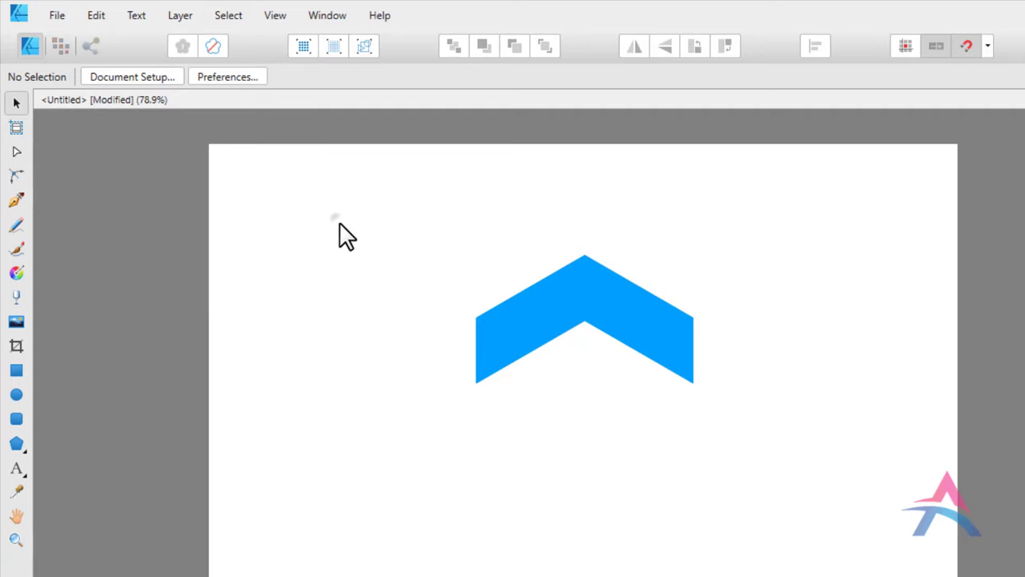
click(558, 313)
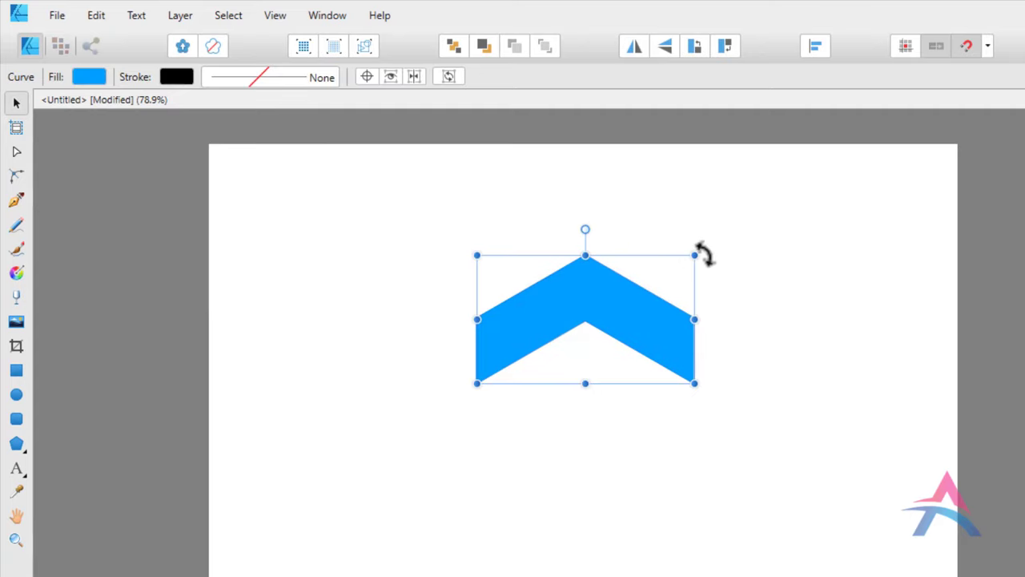
- Rotate the copy -90° and snap it against the chevron's right end, then select both
mouse_move(703, 253)
mouse_down()
mouse_move(638, 443)
mouse_move(581, 446)
mouse_up()
click(729, 284)
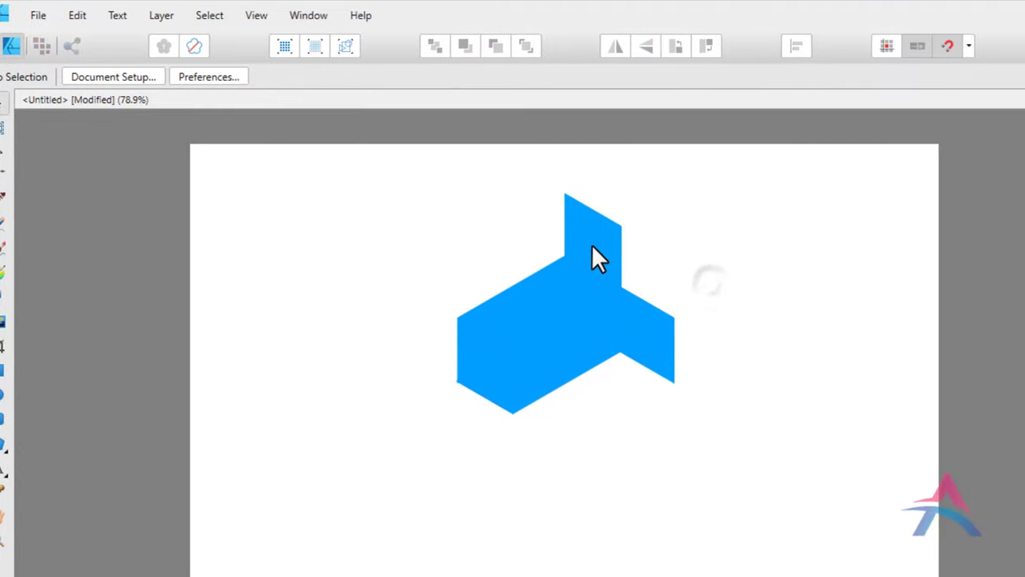
drag(568, 255, 521, 332)
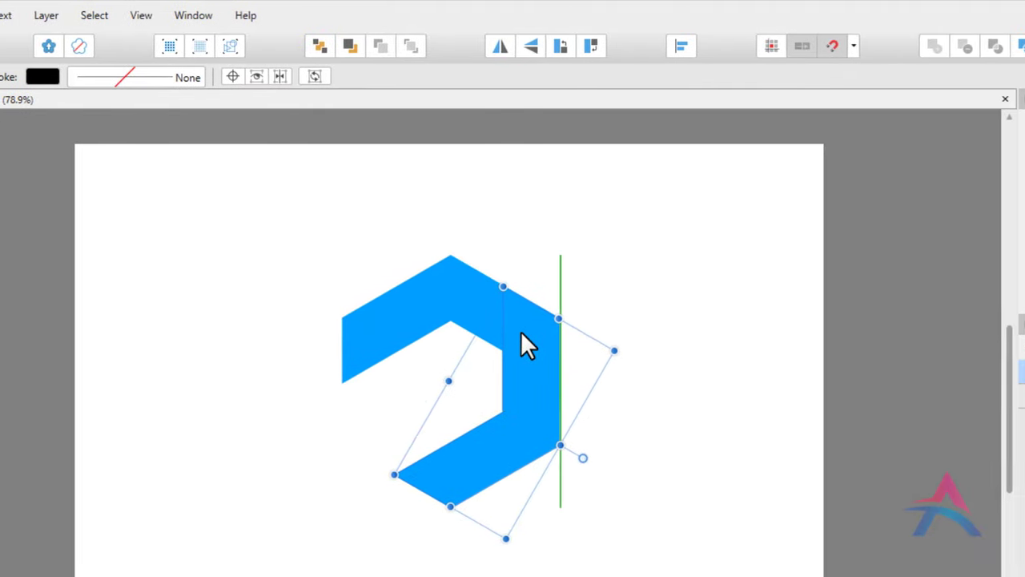
drag(521, 345, 380, 334)
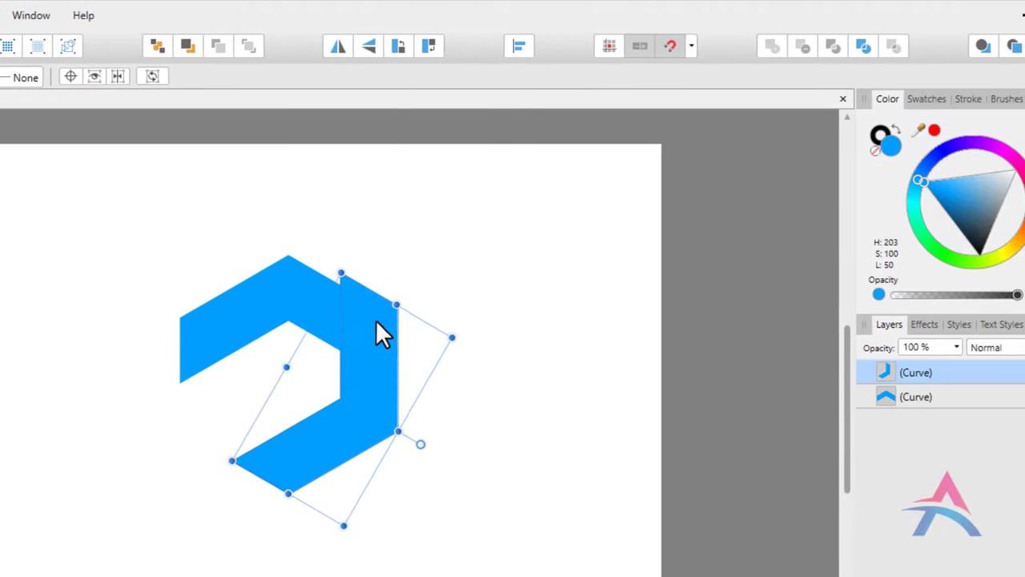
shift+click(224, 281)
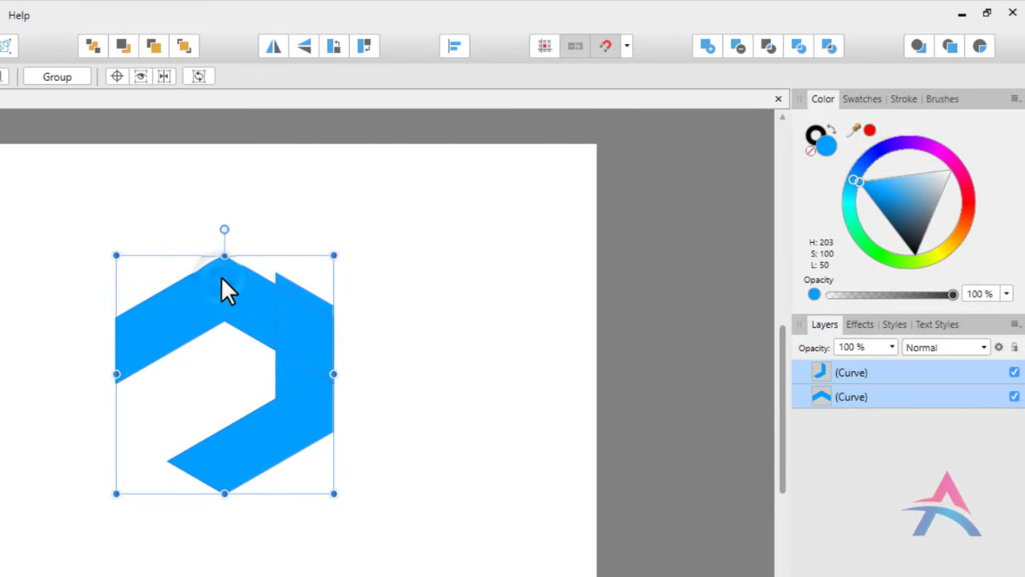
- Subtract the rotated copy from the chevron, delete the stray cusp node, and zoom in
click(737, 44)
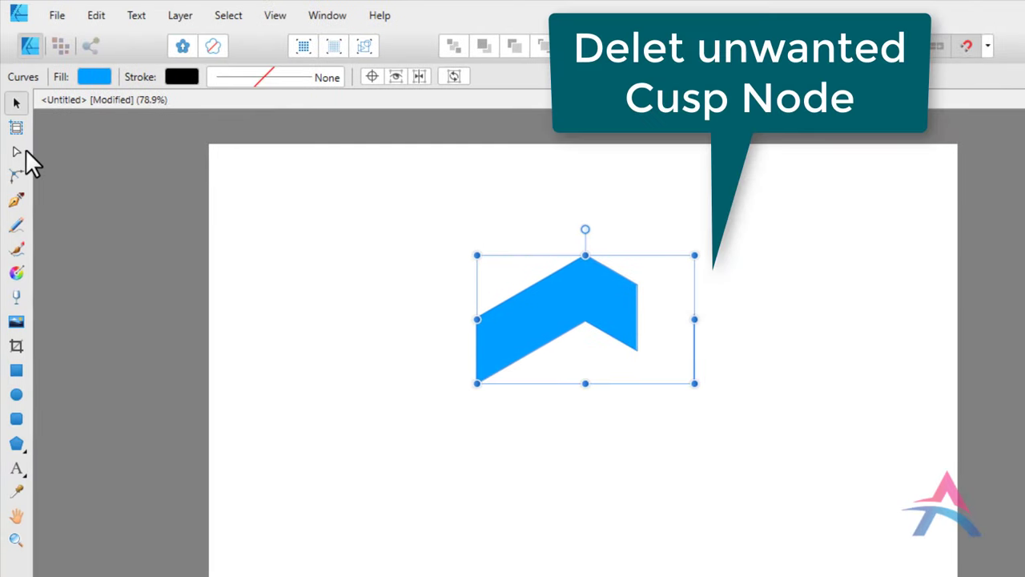
click(24, 151)
drag(687, 270, 730, 427)
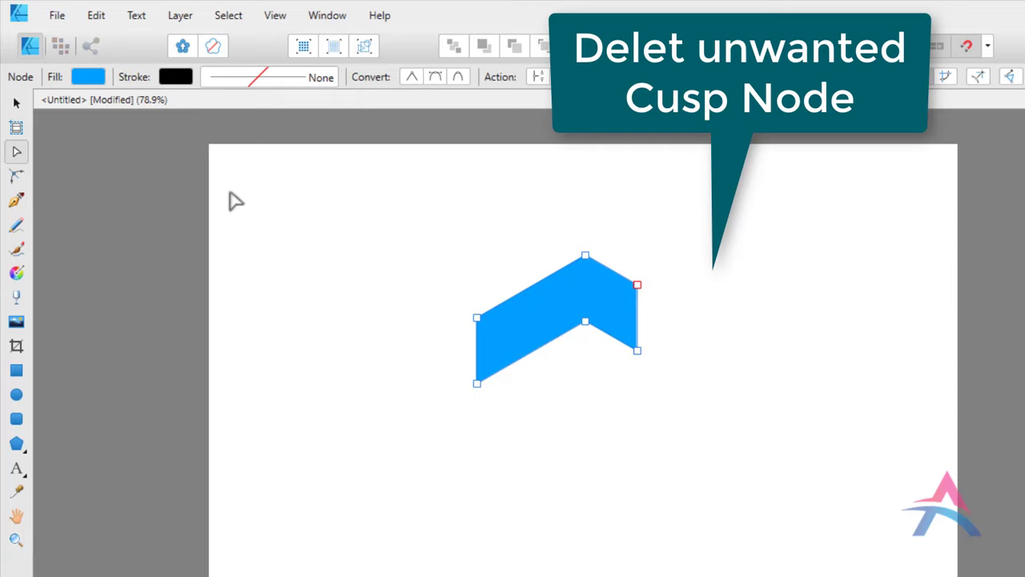
click(18, 104)
click(357, 213)
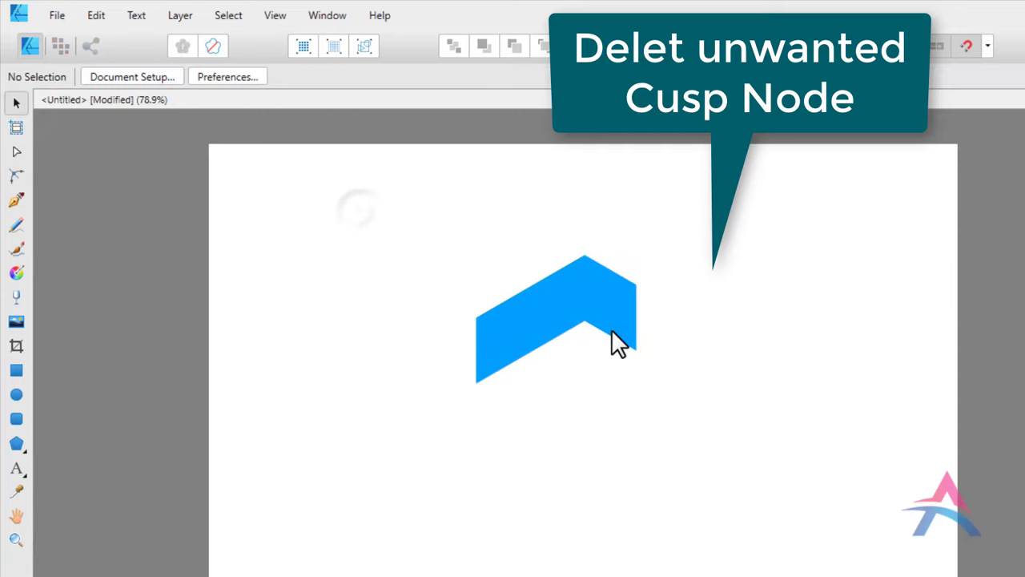
key(z)
drag(573, 319, 787, 435)
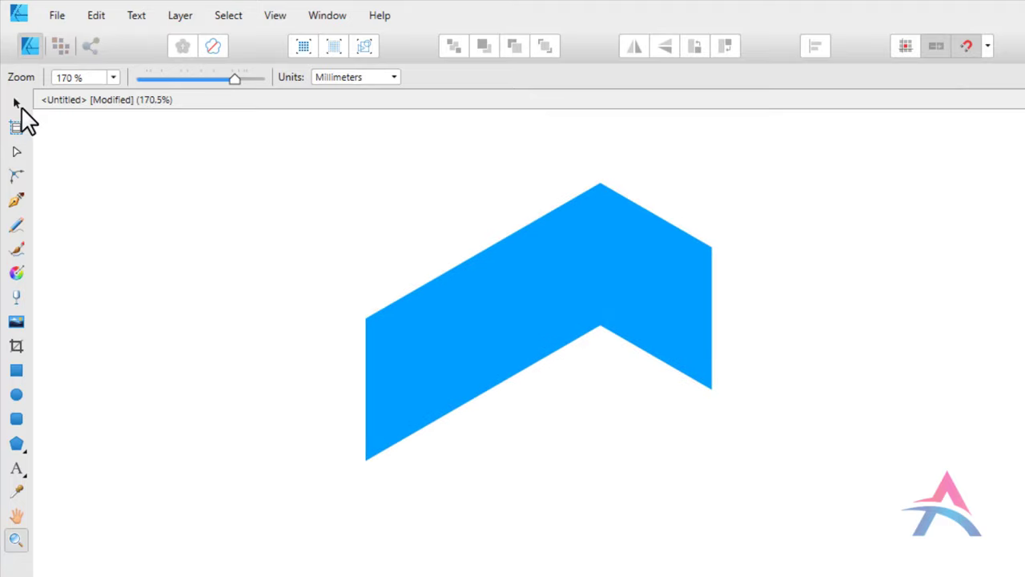
- Paste two copies of the blue chevron and drag them to the right and lower left
click(18, 105)
click(569, 297)
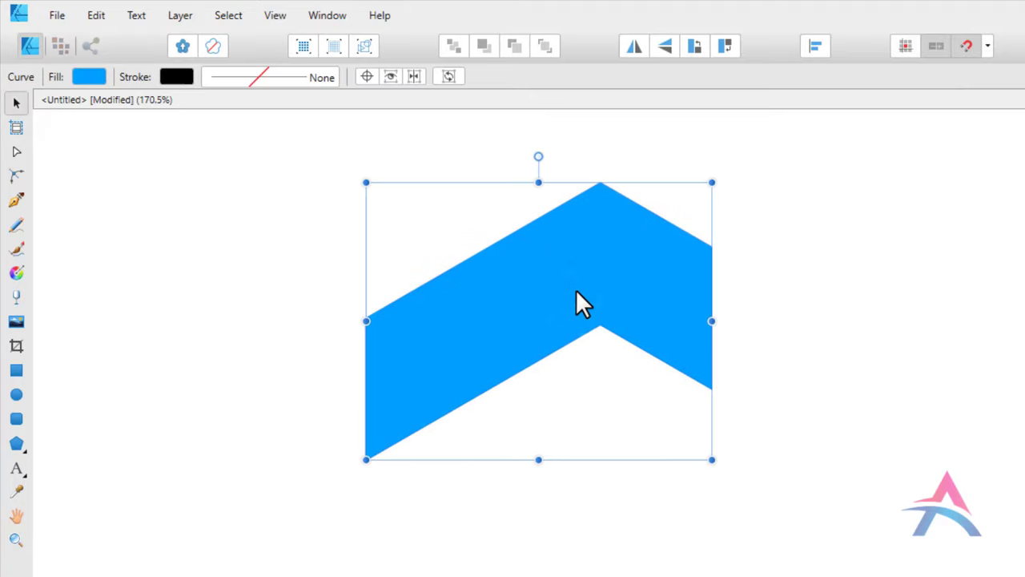
click(93, 18)
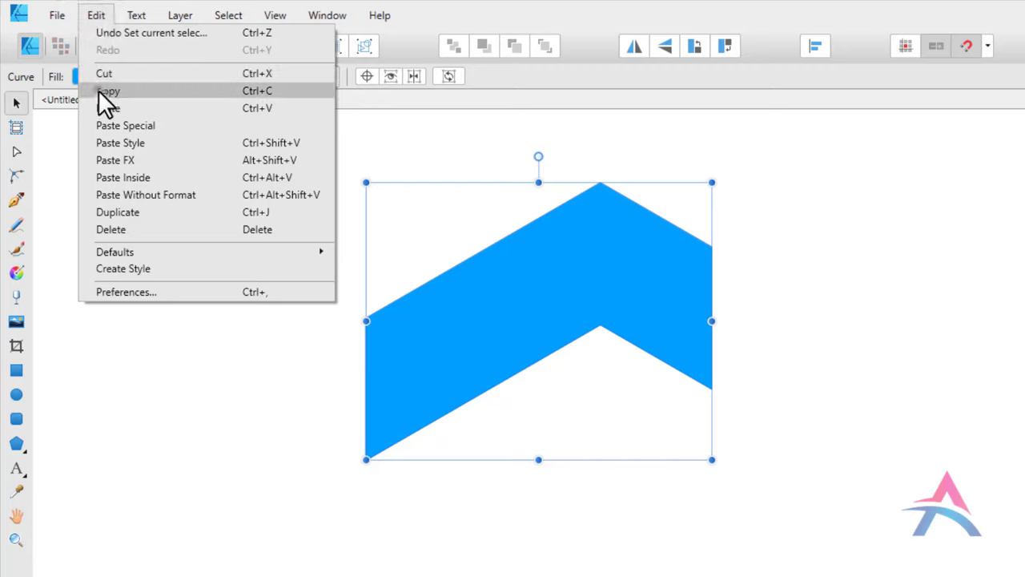
click(103, 90)
click(100, 18)
click(111, 106)
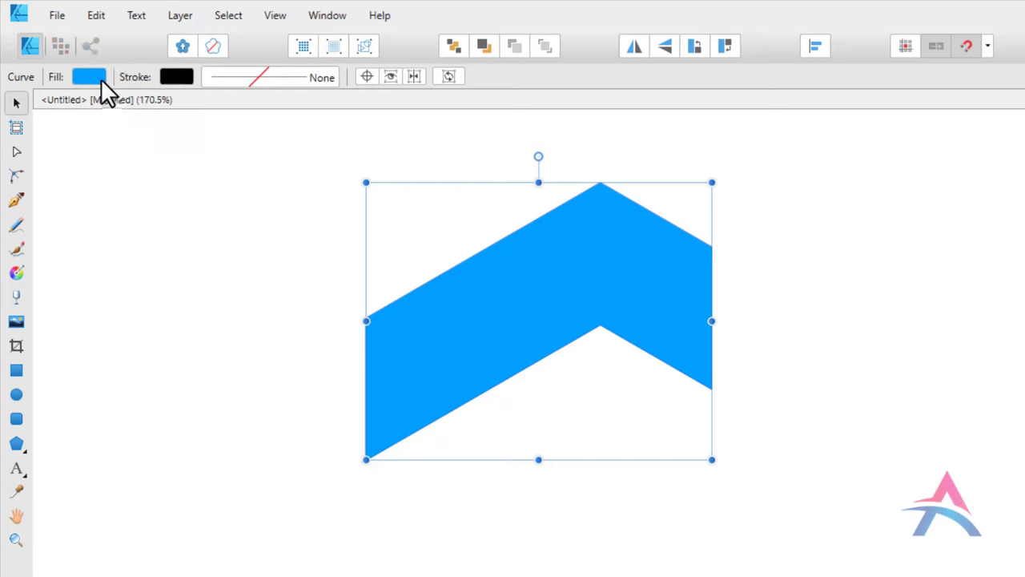
click(96, 16)
click(106, 108)
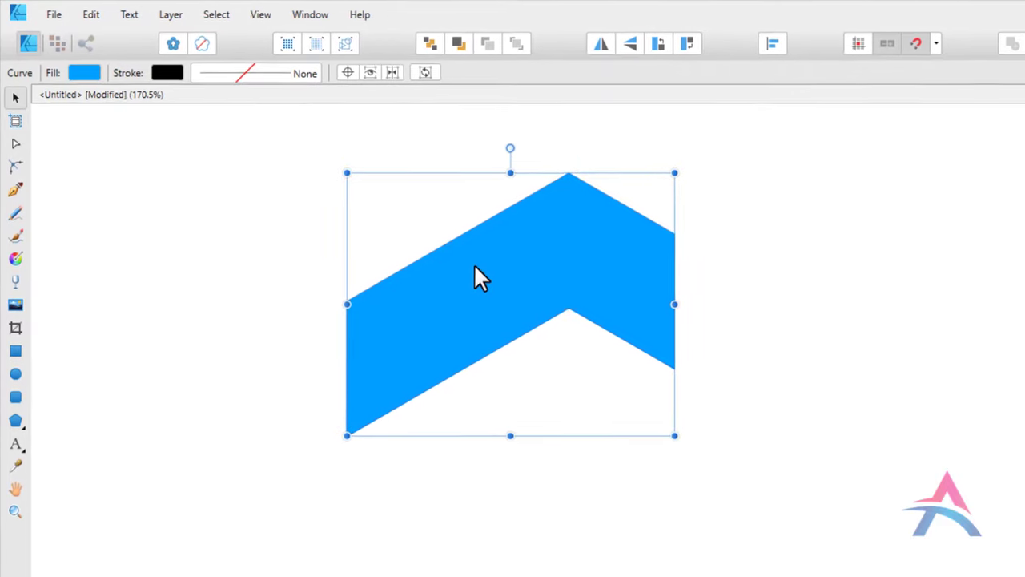
drag(476, 278, 613, 311)
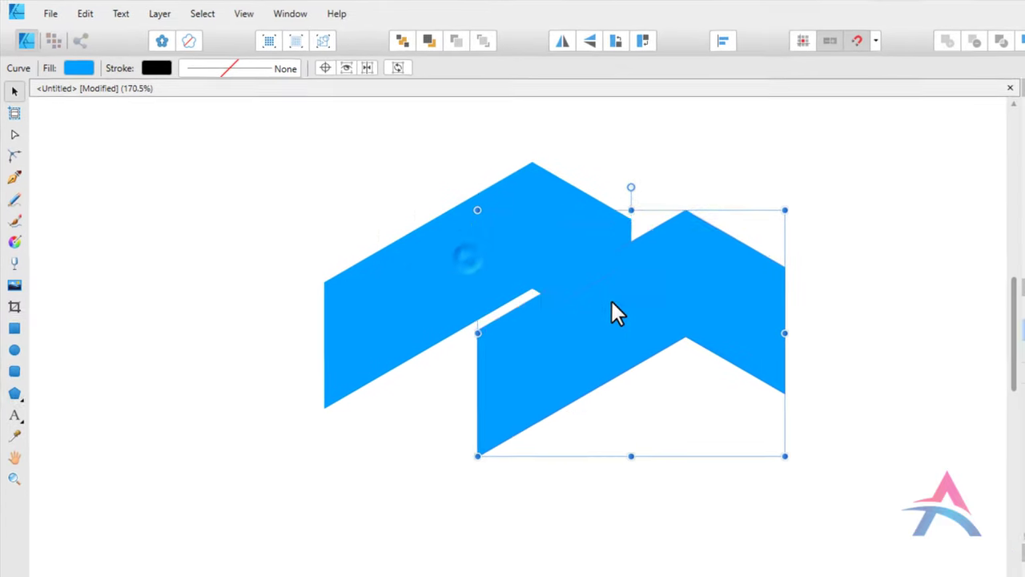
drag(487, 267, 338, 348)
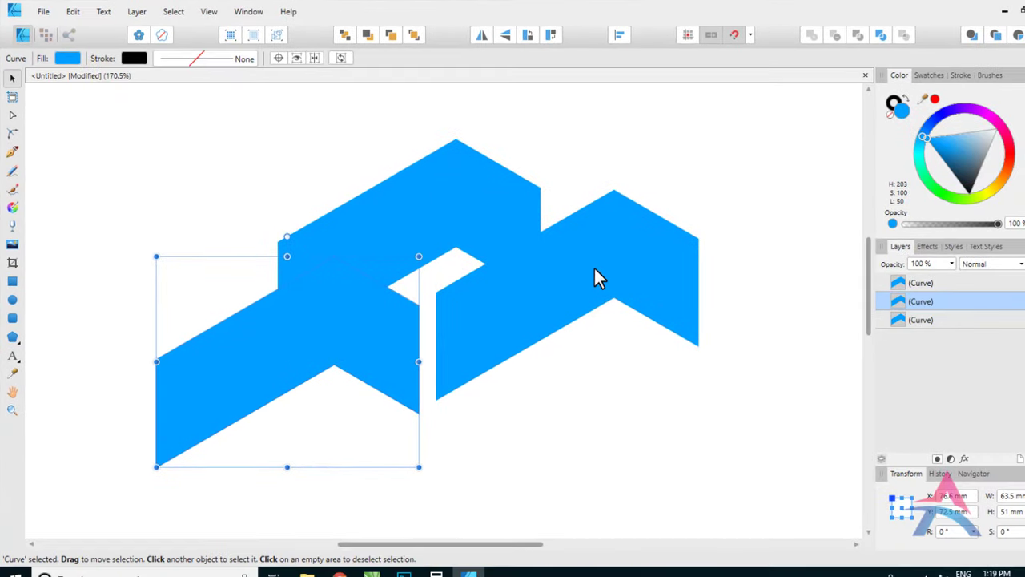
- Colour the right-hand copy red and the lower-left copy green
click(637, 251)
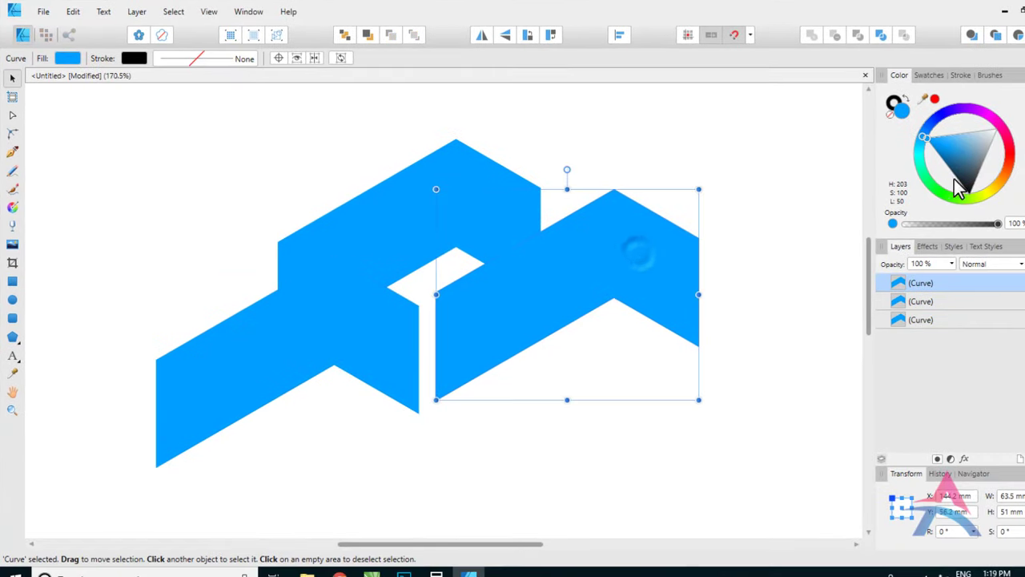
click(1012, 162)
click(338, 323)
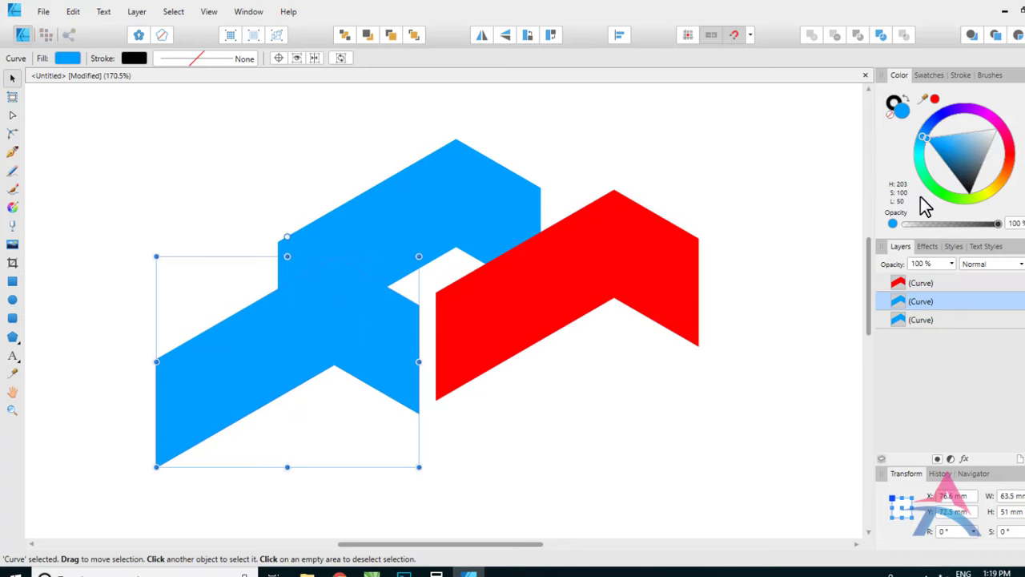
drag(927, 146, 928, 212)
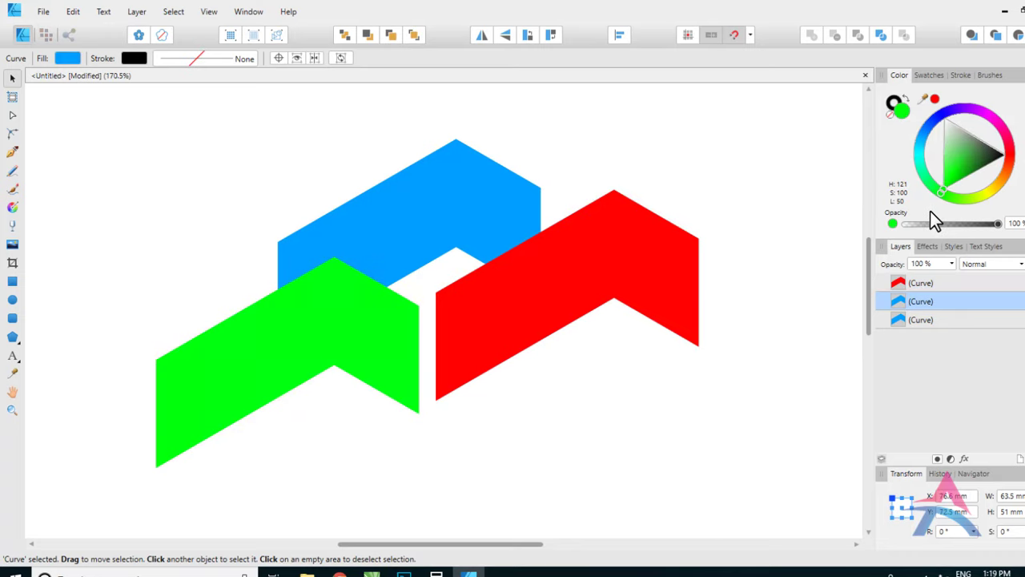
click(657, 178)
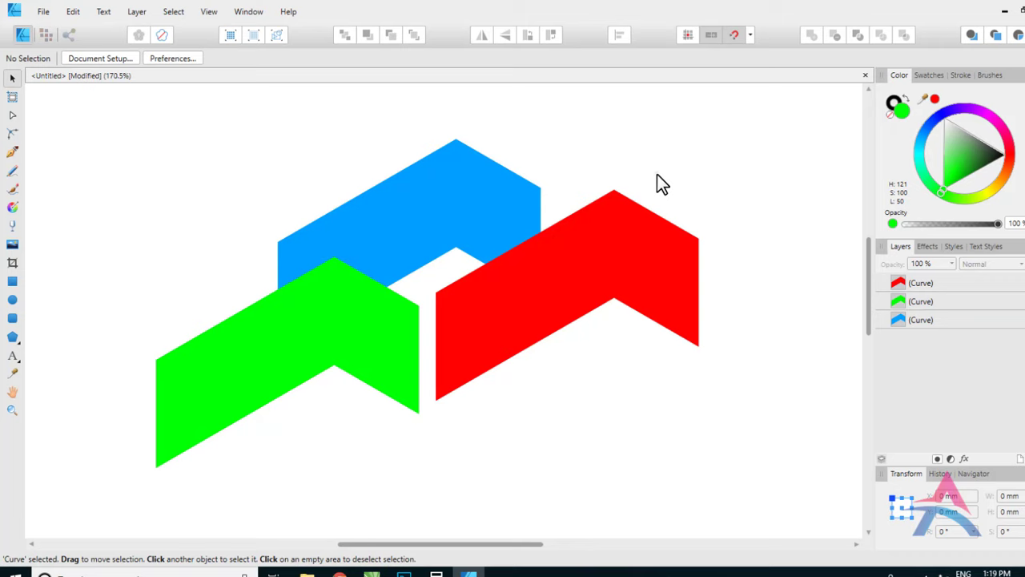
- Rotate the red chevron -120° and move it down beside the blue one
click(622, 226)
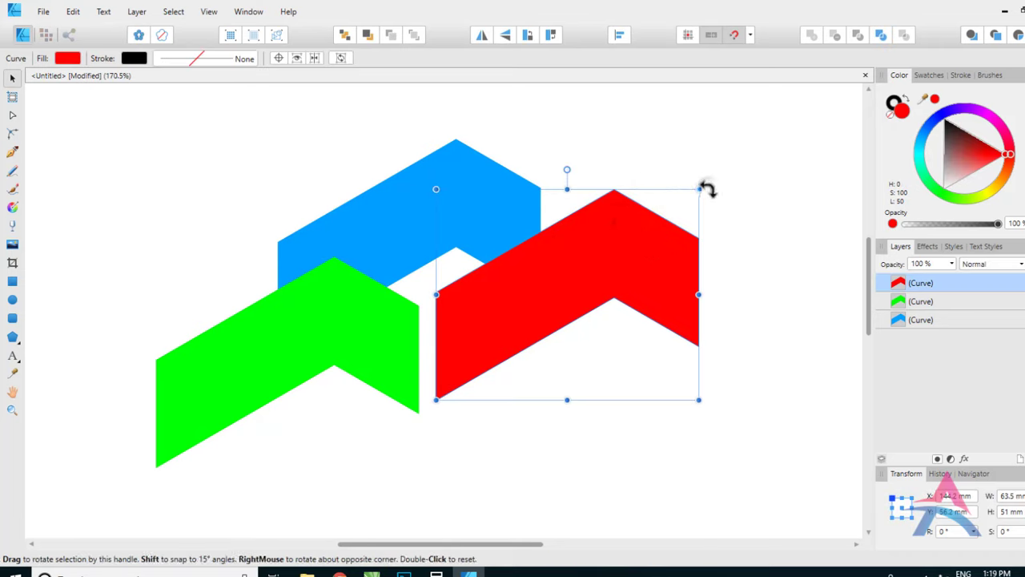
drag(705, 189, 567, 405)
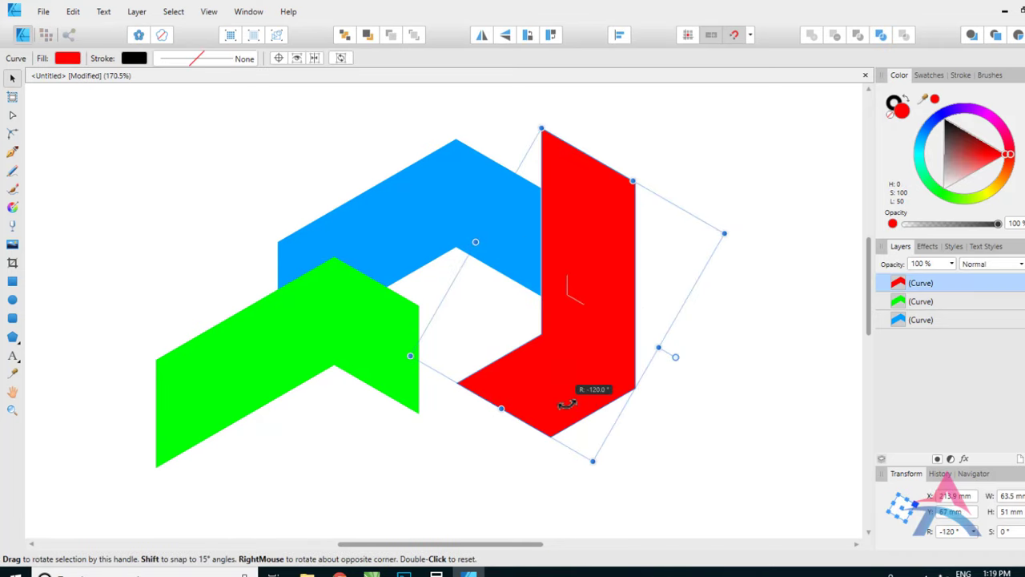
click(397, 308)
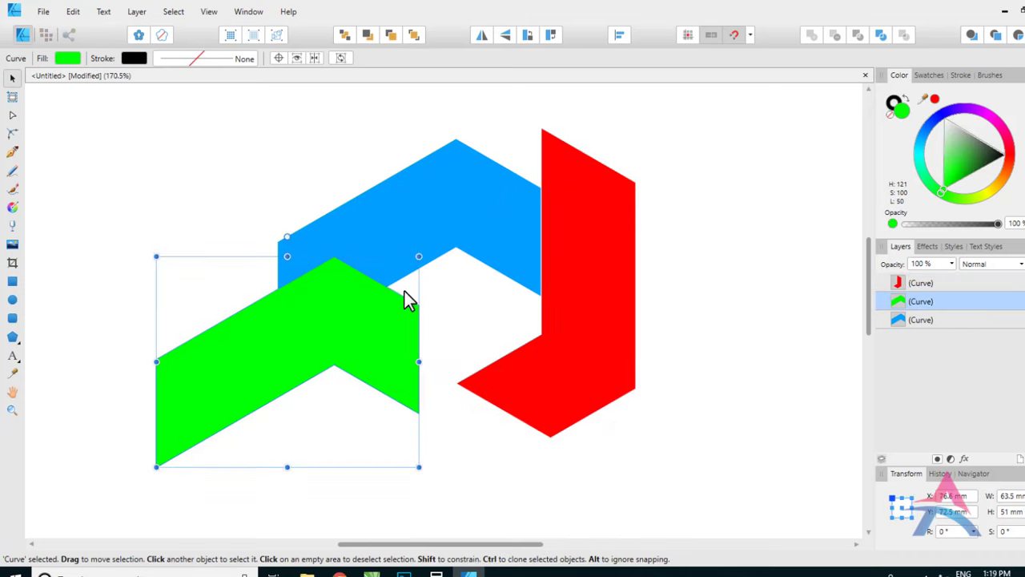
mouse_move(426, 255)
mouse_down()
mouse_move(223, 373)
mouse_move(226, 405)
mouse_up()
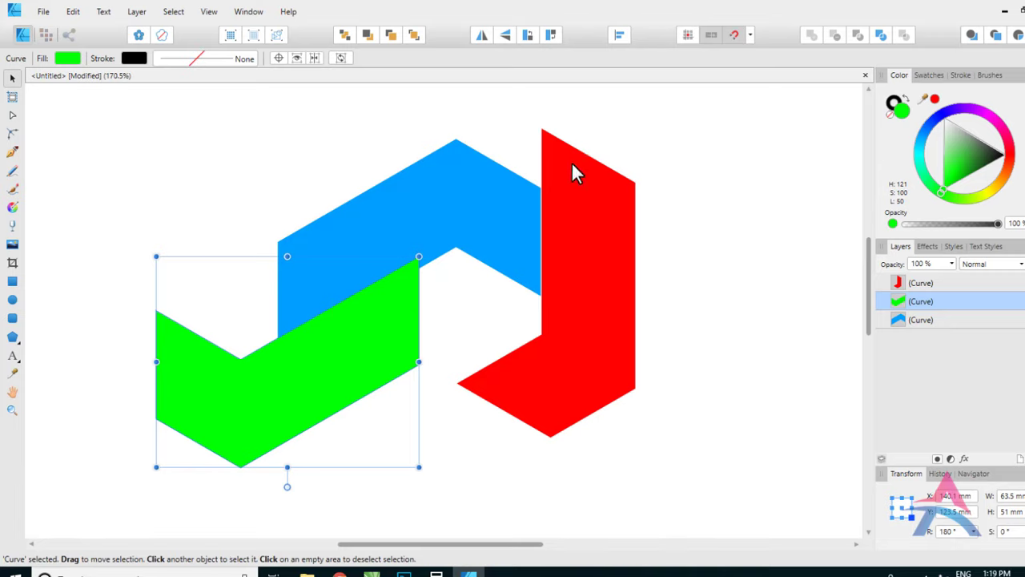
click(648, 160)
drag(563, 157, 563, 210)
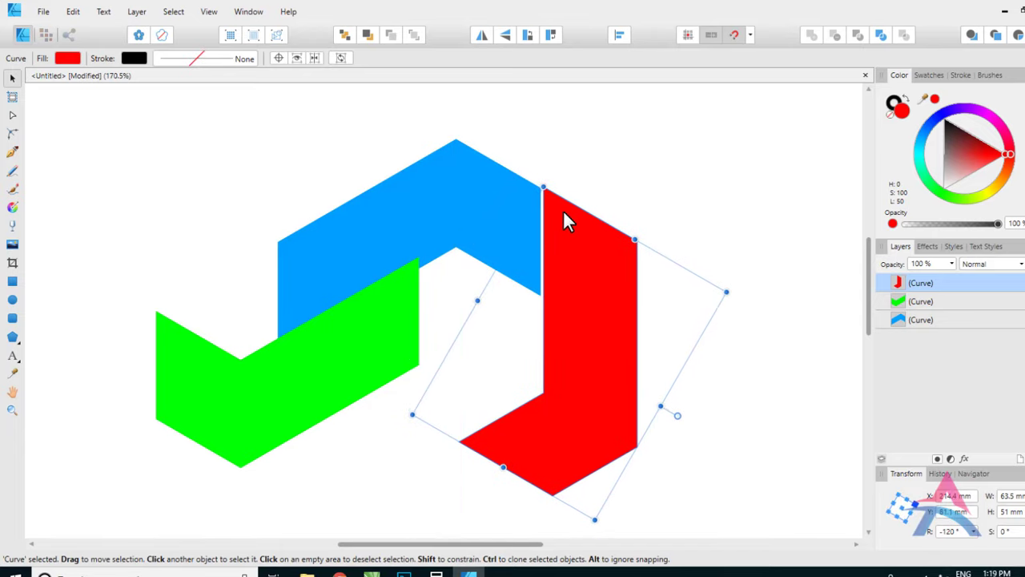
- Rotate the green chevron 120° and fit it against the blue chevron's left edge
click(382, 325)
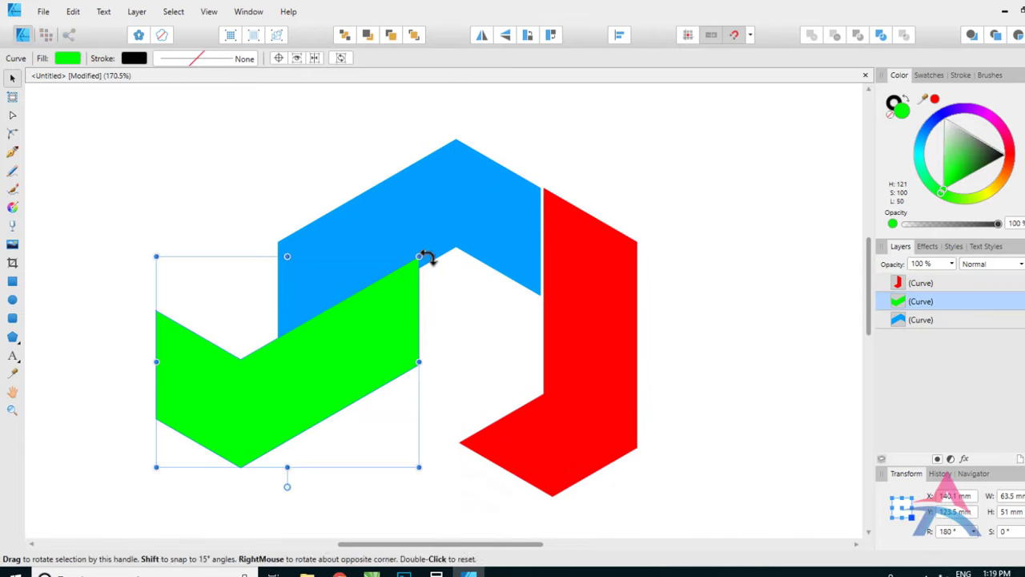
mouse_move(425, 260)
mouse_down()
mouse_move(384, 390)
mouse_move(361, 396)
mouse_up()
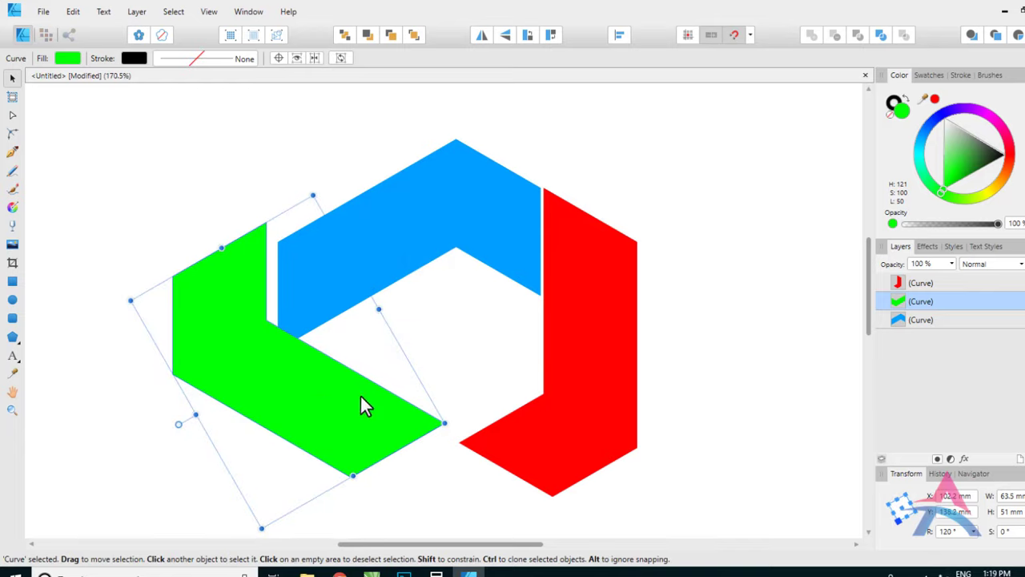
click(187, 204)
drag(202, 260, 296, 350)
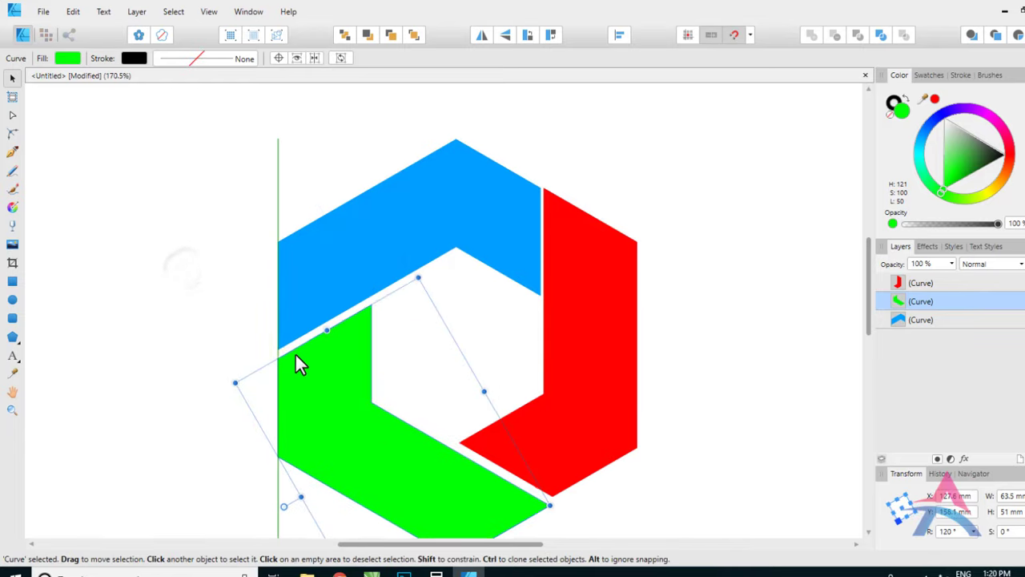
- Zoom into the blue–red seam and slide the red chevron left to close the gap
click(580, 188)
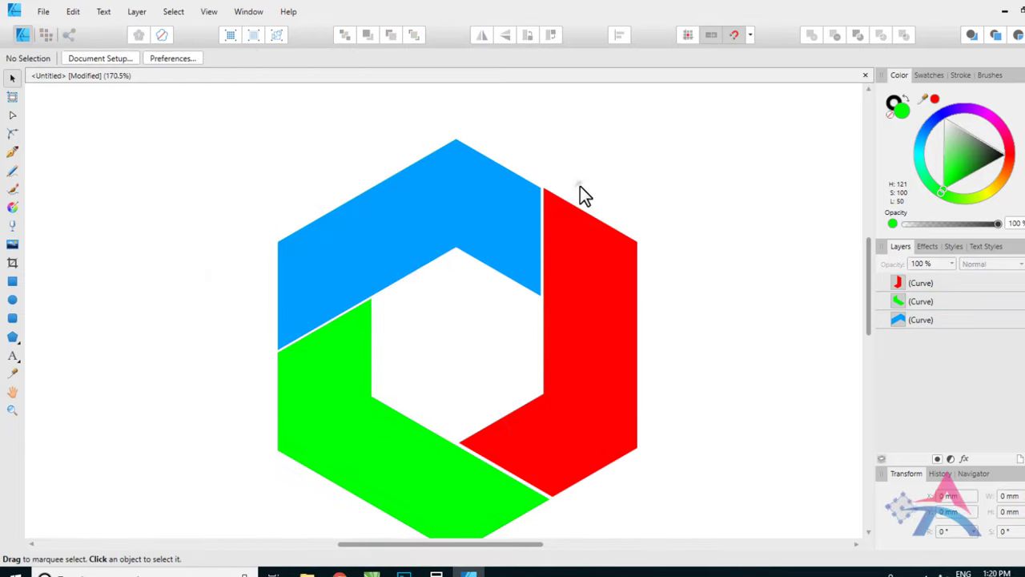
key(z)
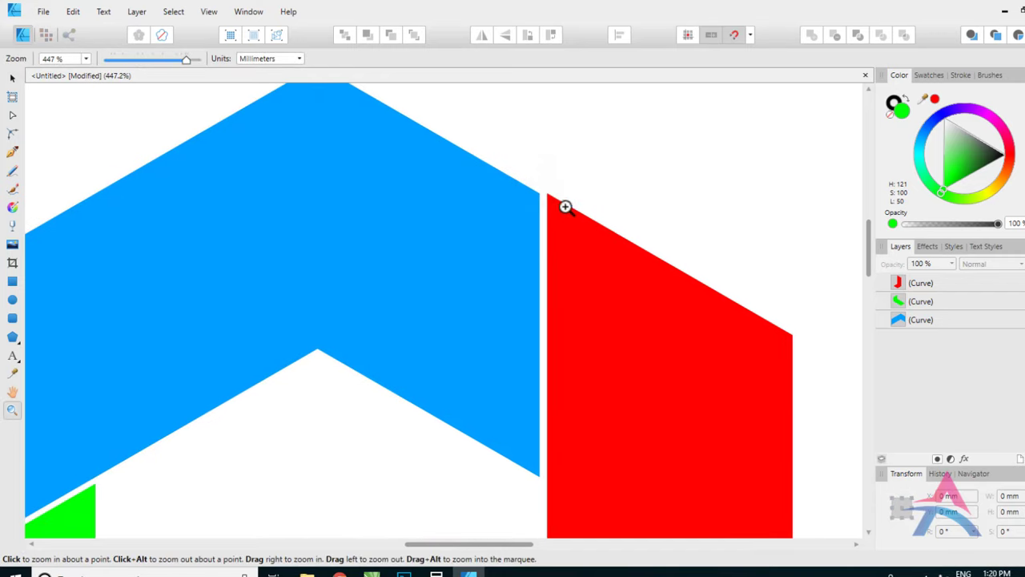
drag(542, 185, 651, 329)
drag(572, 252, 728, 434)
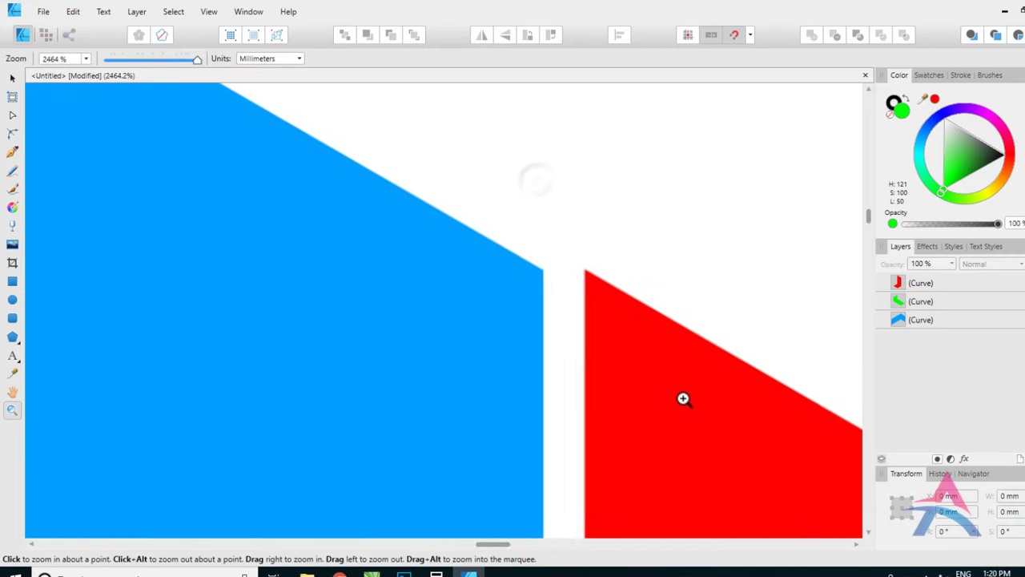
drag(580, 276, 756, 457)
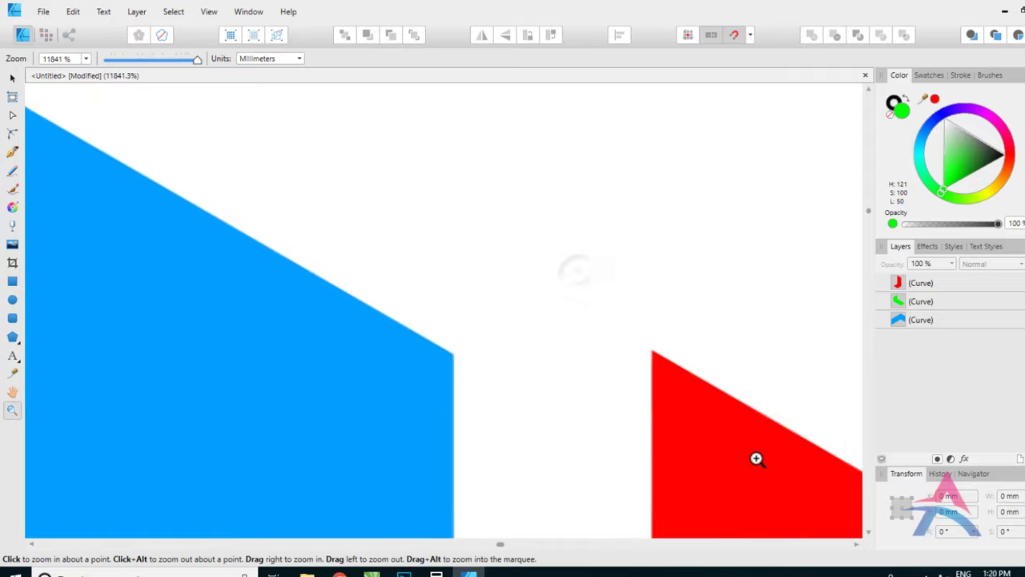
click(13, 78)
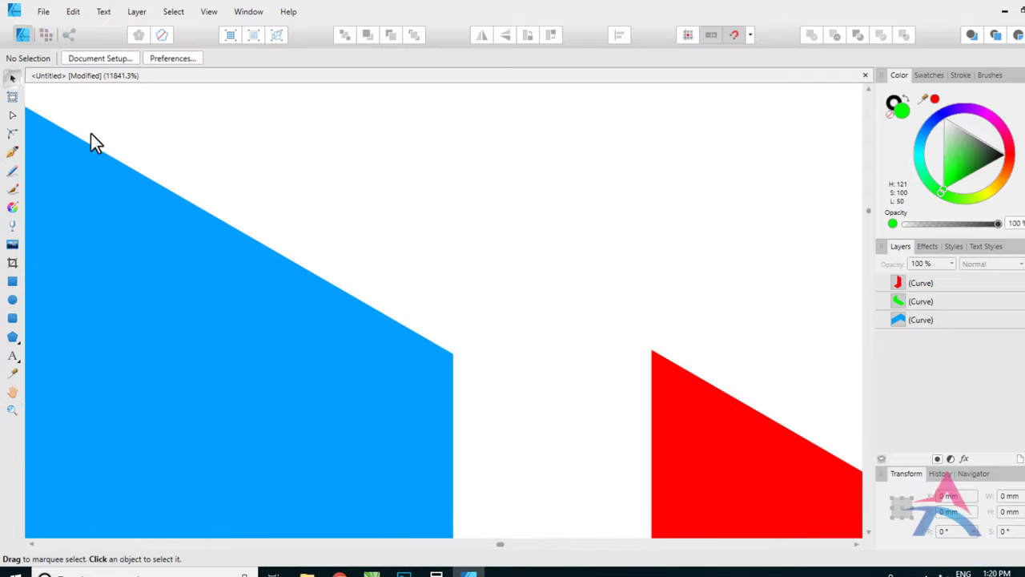
drag(666, 362, 465, 363)
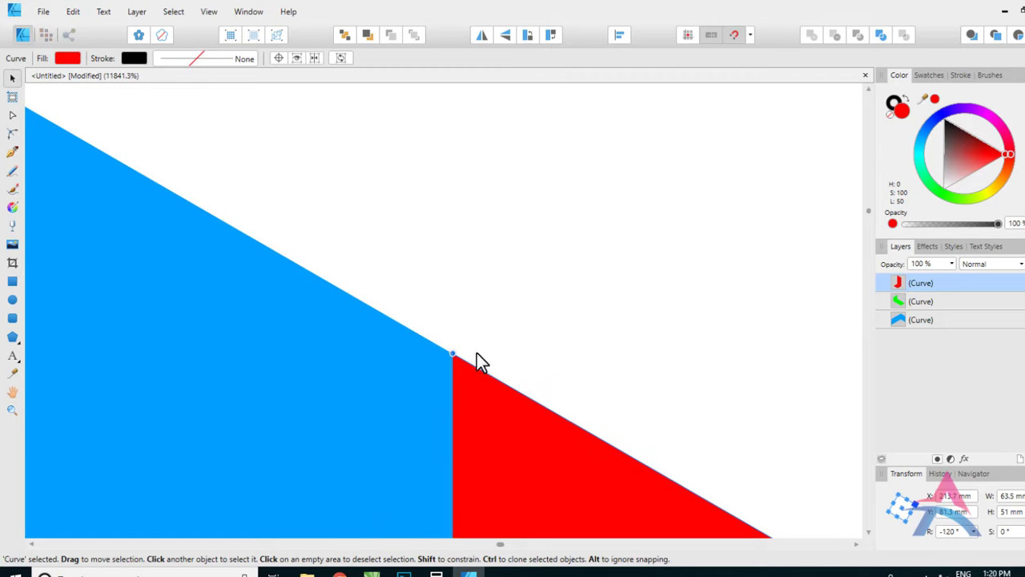
click(503, 293)
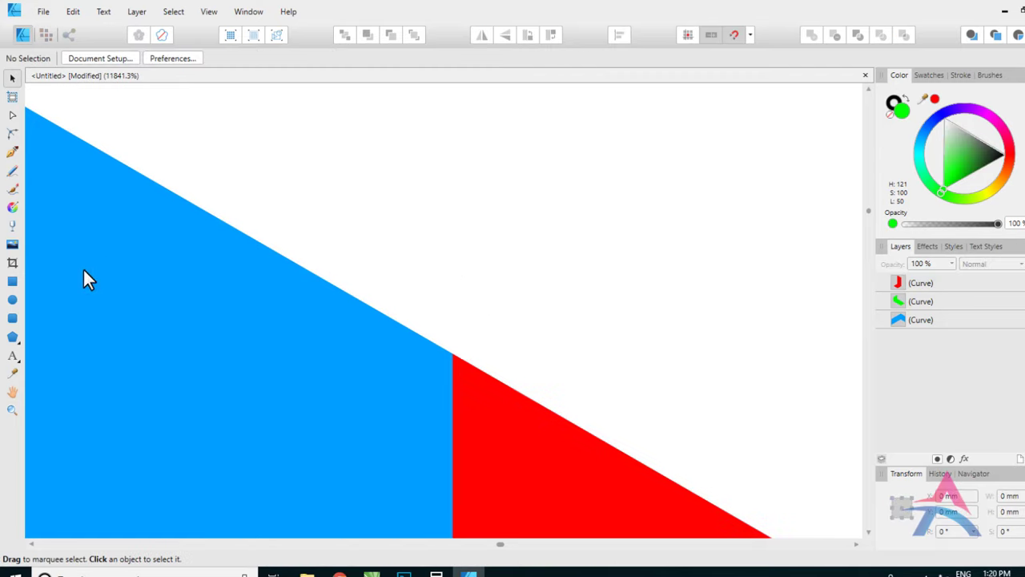
- Zoom in on the blue–green seam and move the green chevron up flush against it
click(12, 410)
right_click(192, 311)
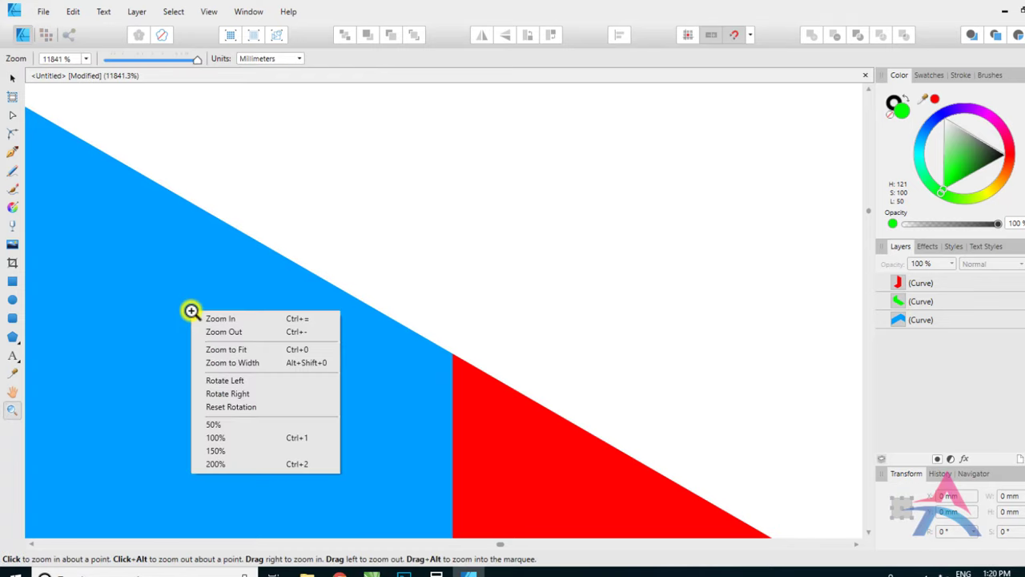
click(233, 351)
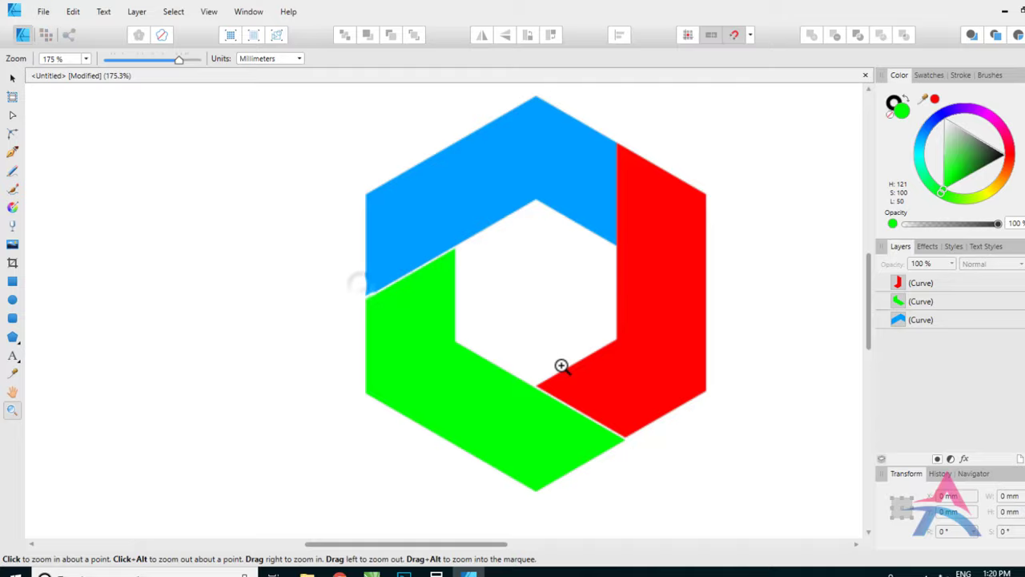
drag(360, 286, 691, 419)
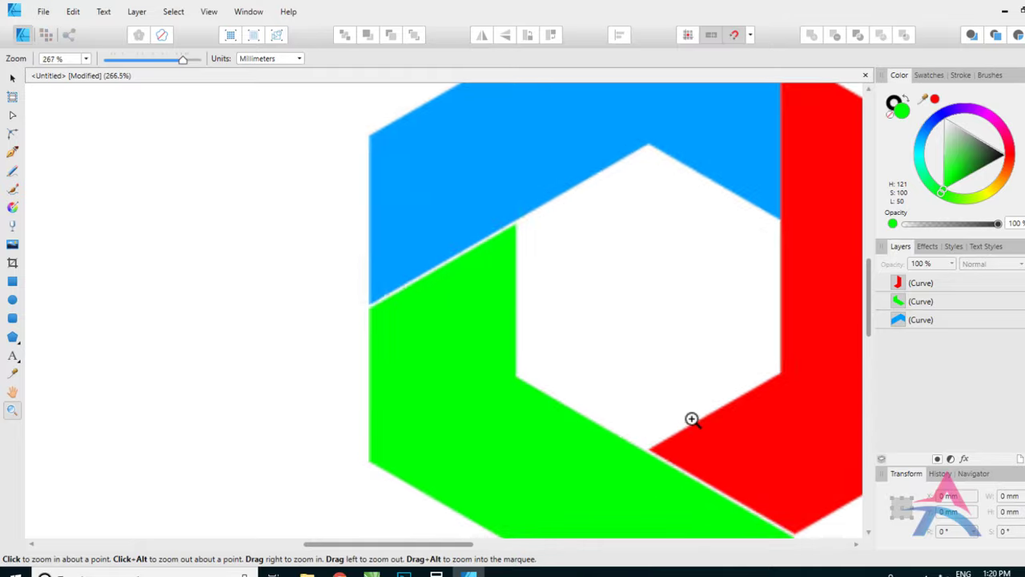
mouse_move(373, 295)
mouse_down()
mouse_move(588, 419)
mouse_move(478, 376)
mouse_up()
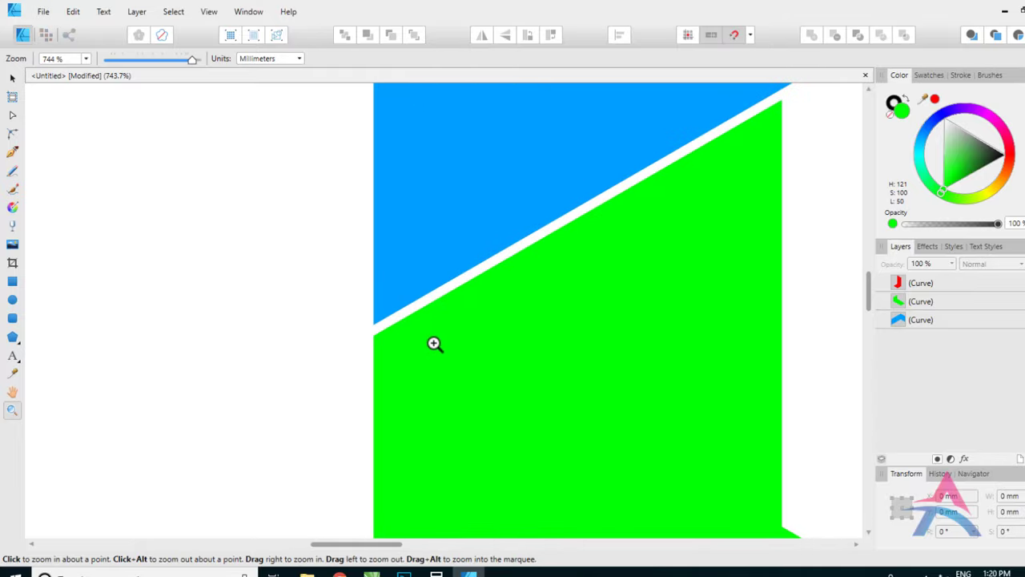
mouse_move(434, 344)
mouse_down()
mouse_move(689, 456)
mouse_move(365, 342)
mouse_up()
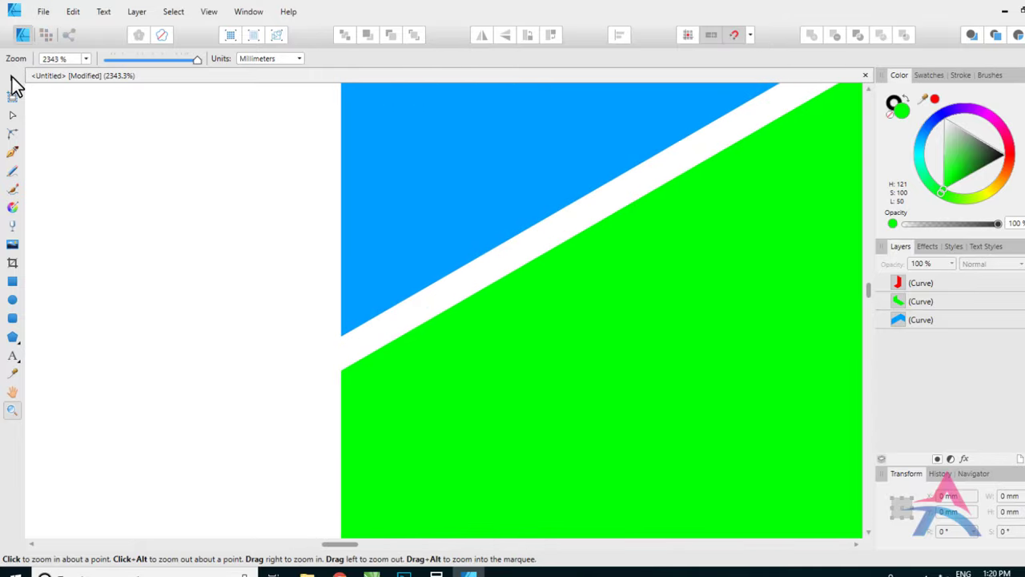
click(12, 77)
drag(345, 391, 349, 358)
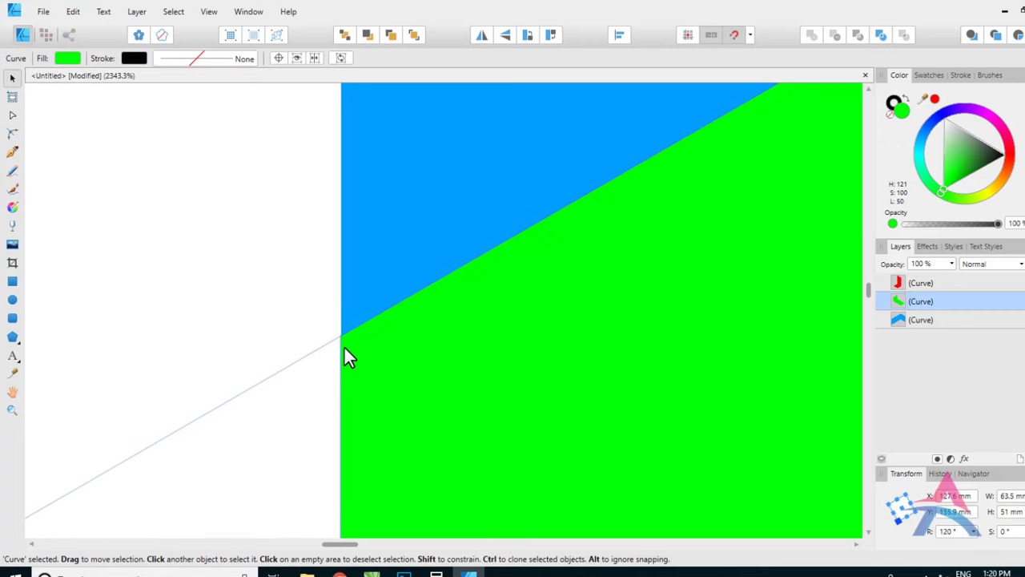
click(312, 326)
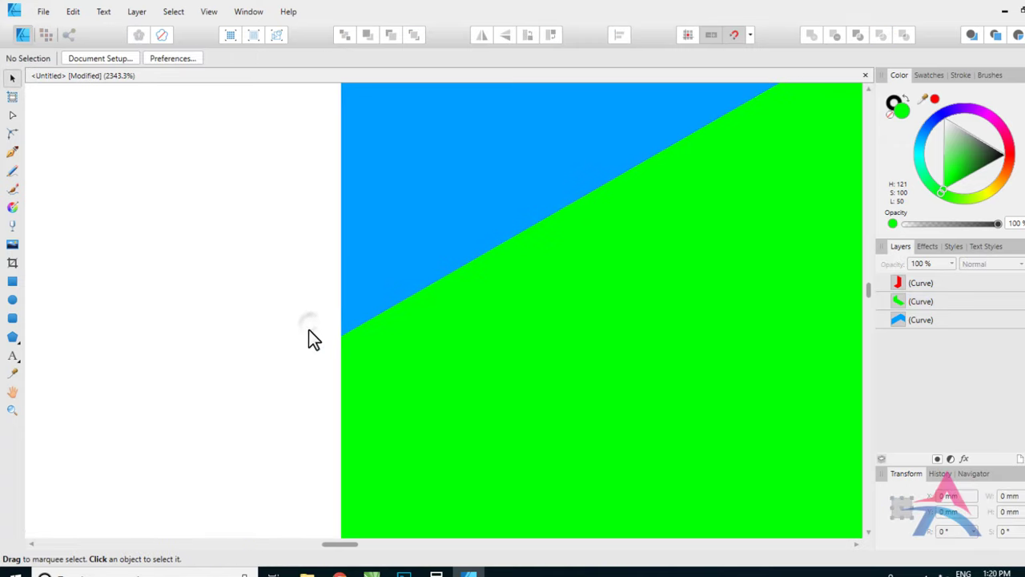
- Zoom to fit, zoom in on the completed ring, and select the blue chevron
click(12, 410)
right_click(180, 309)
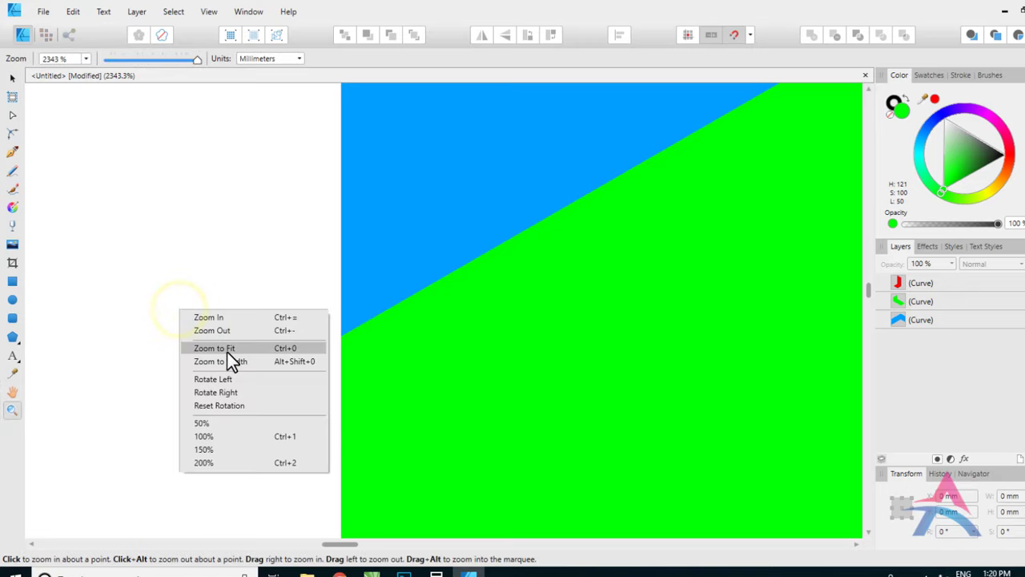
click(228, 349)
drag(462, 280, 617, 425)
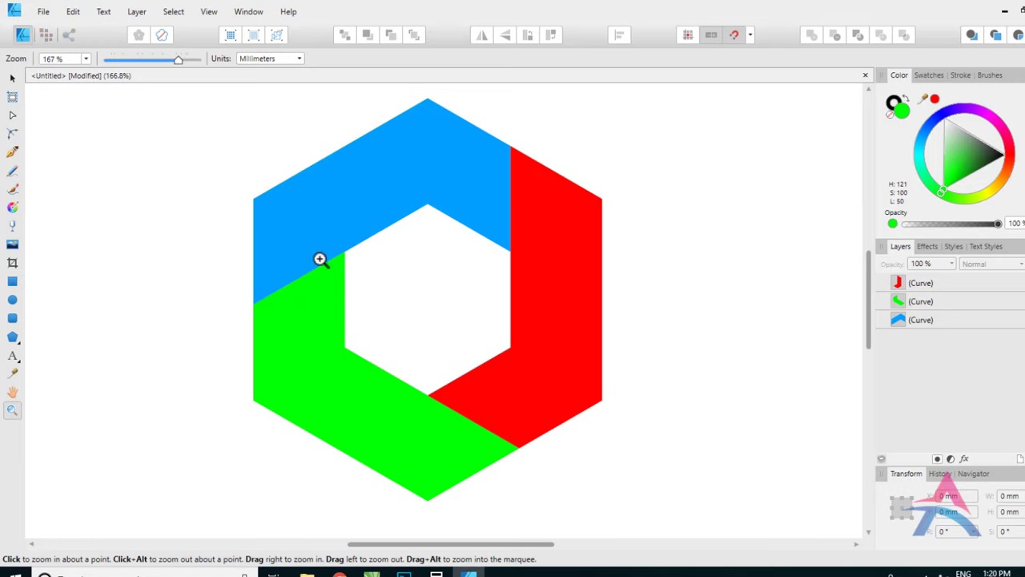
click(12, 80)
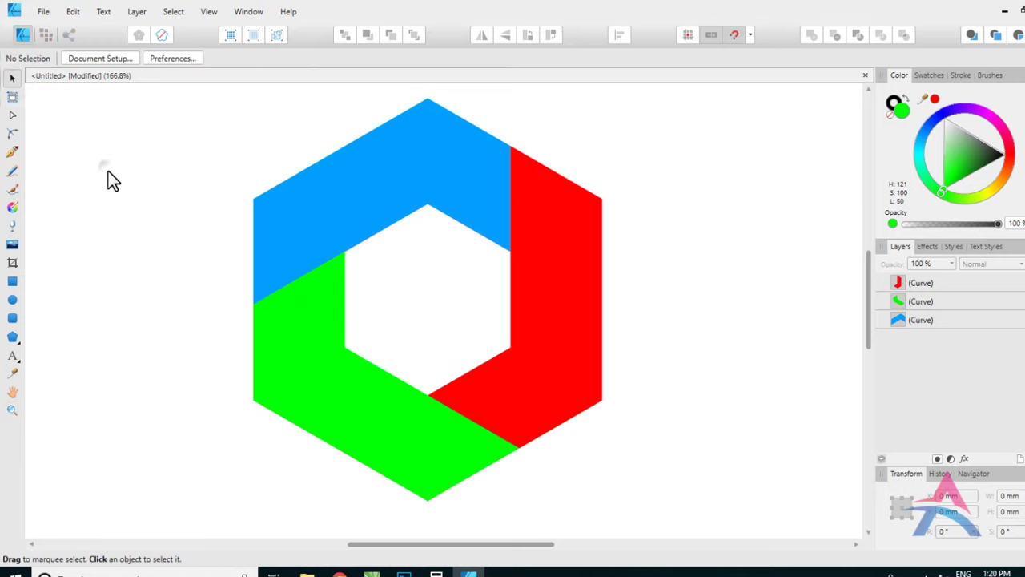
click(363, 191)
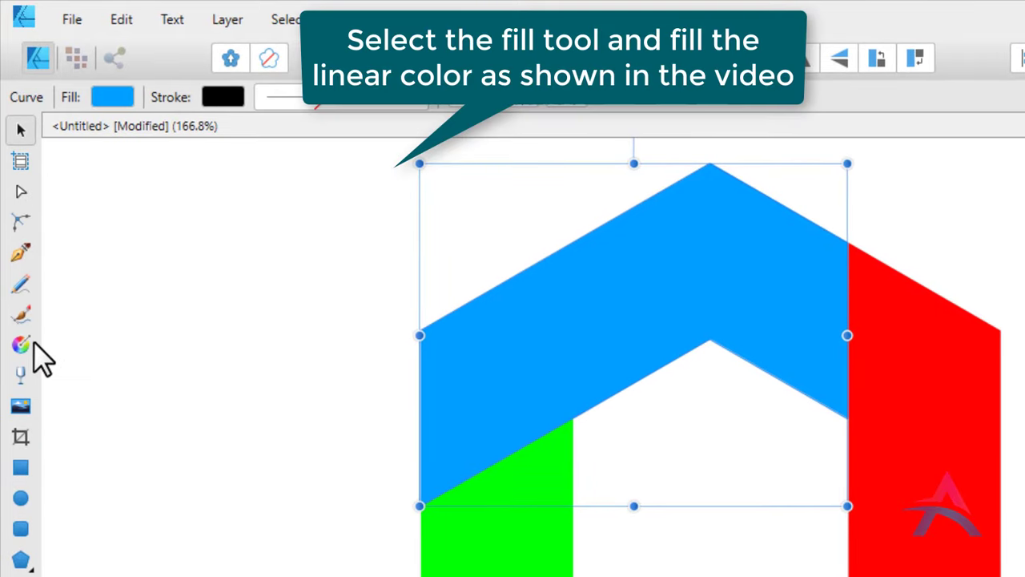
- Give the blue chevron a left-to-right linear gradient from deep blue to black
click(21, 344)
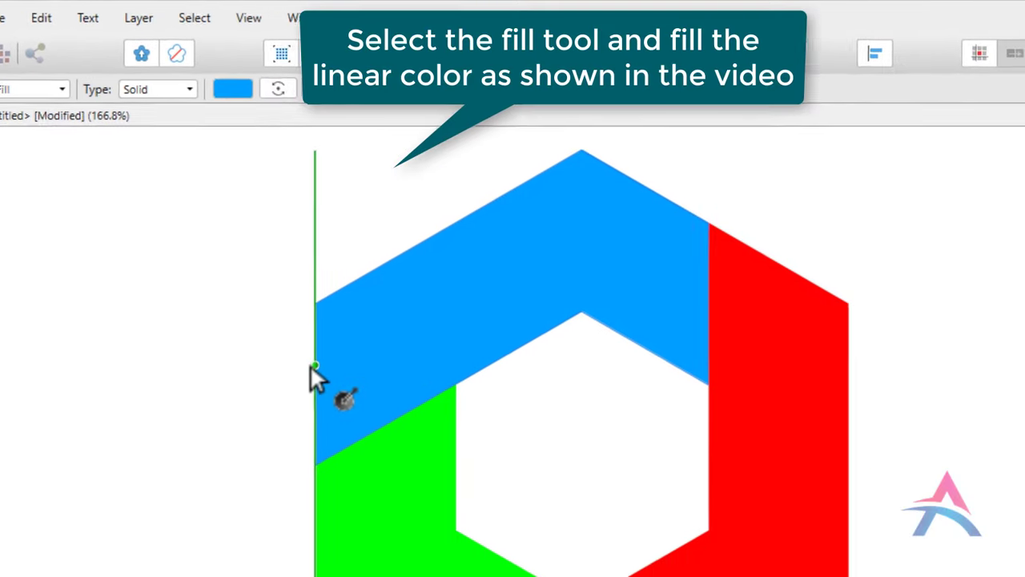
drag(312, 366, 398, 323)
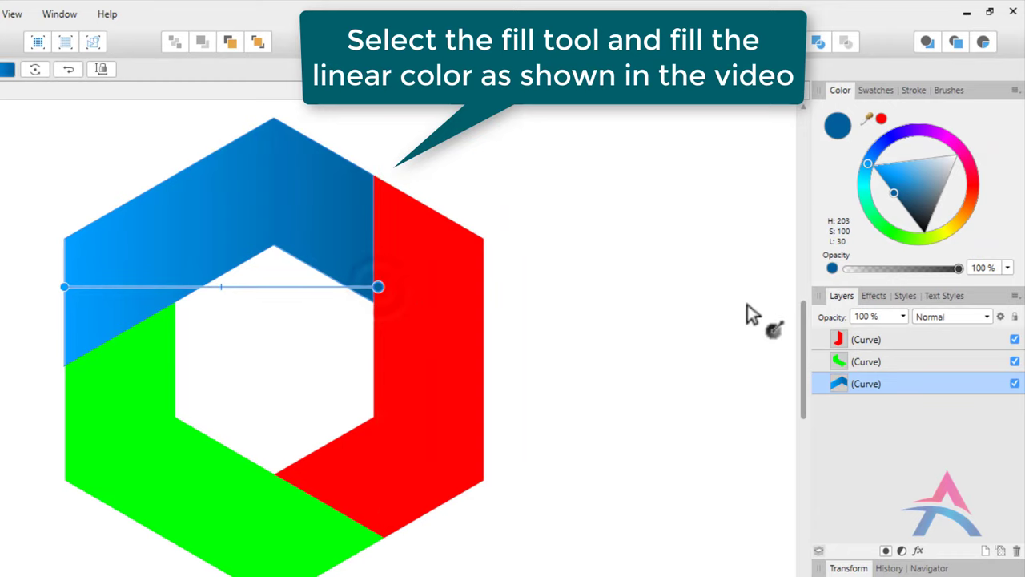
drag(911, 234, 926, 250)
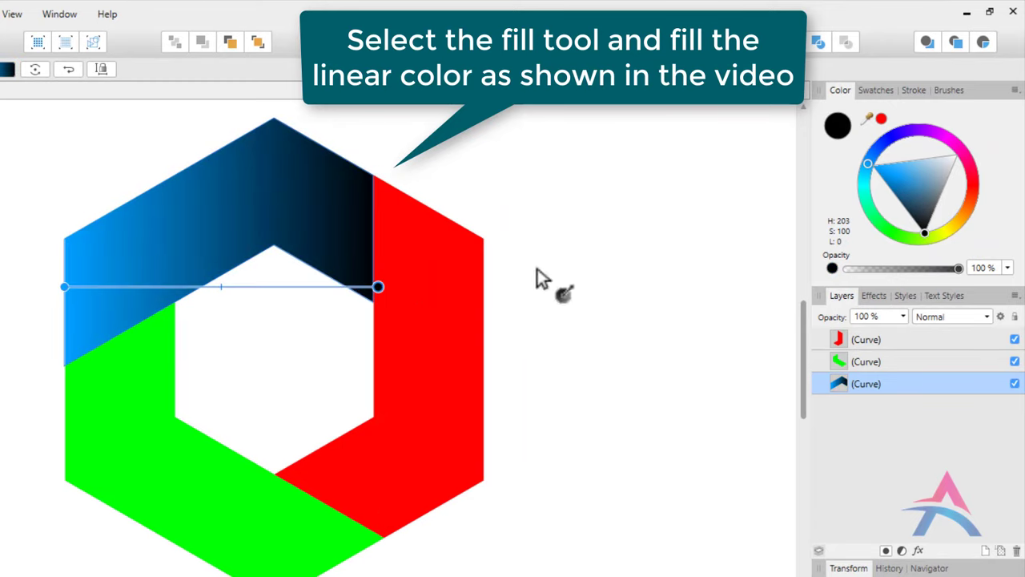
click(64, 287)
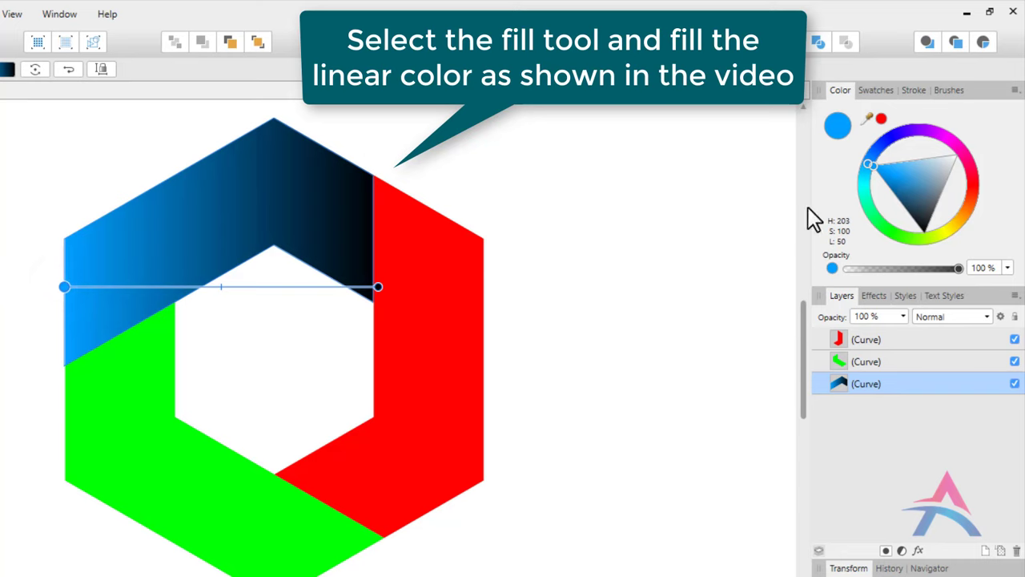
mouse_move(872, 170)
mouse_down()
mouse_move(862, 145)
mouse_move(865, 154)
mouse_up()
- Add a cyan stop near the gradient's left end and shift the cyan band right
double_click(95, 286)
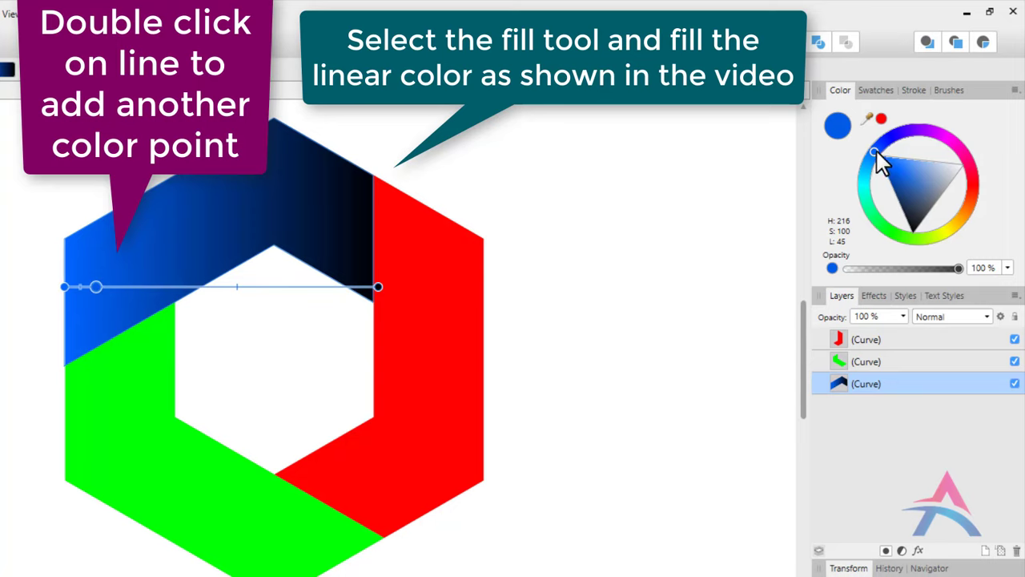
double_click(126, 287)
click(96, 286)
drag(872, 148, 852, 182)
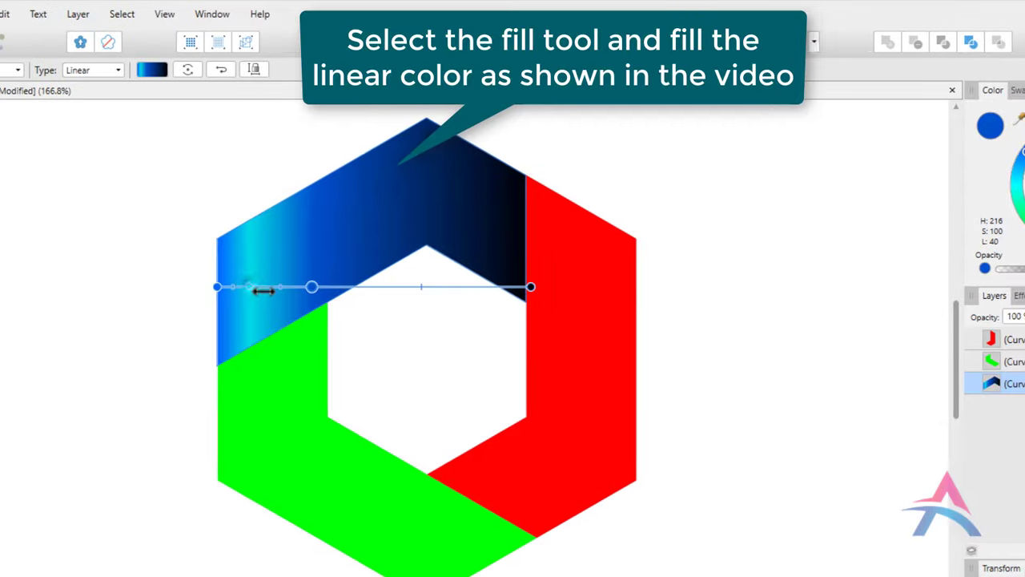
drag(263, 290, 356, 290)
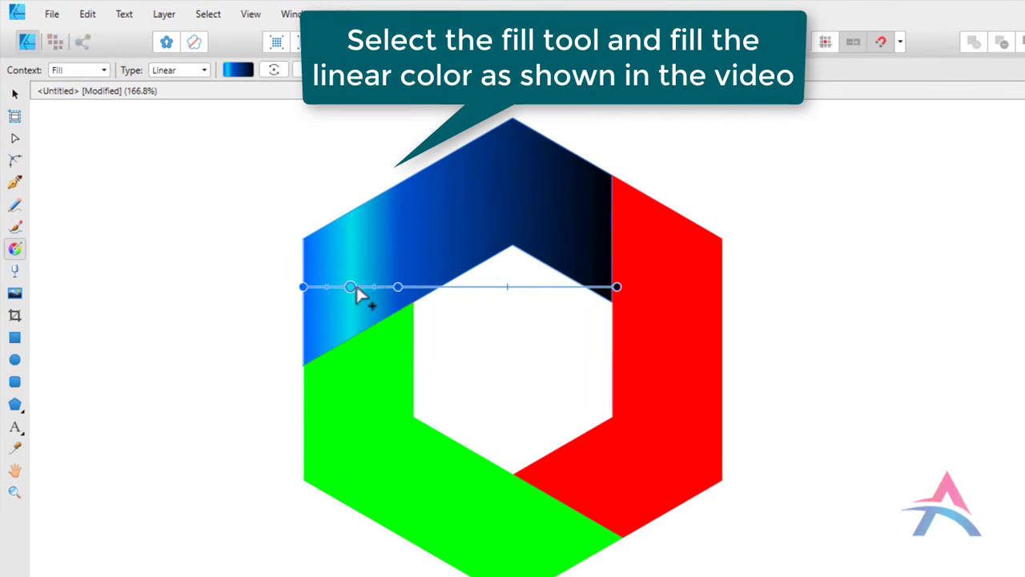
- Leave gradient editing and copy the top gradient chevron with its style
click(14, 93)
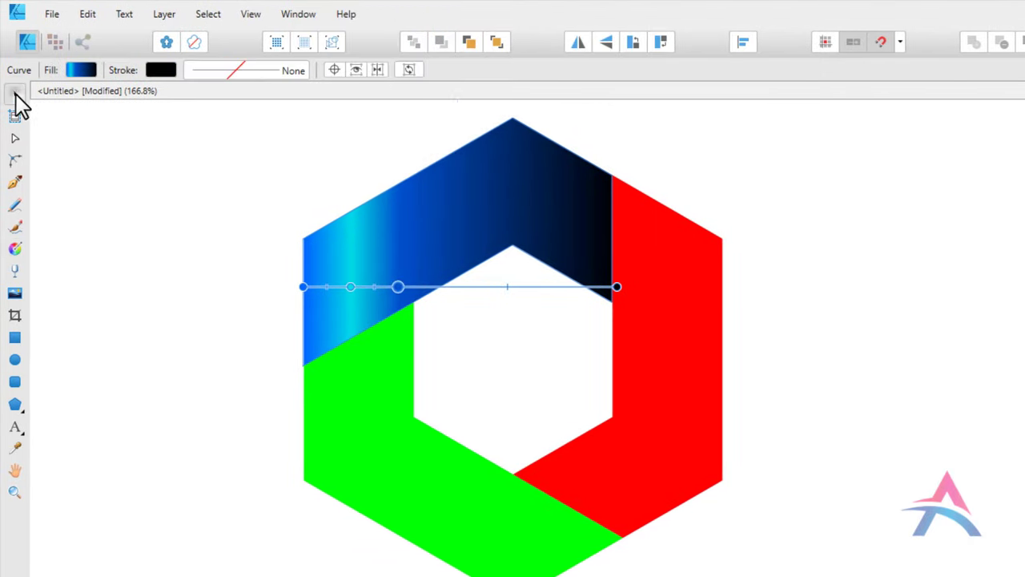
click(128, 186)
click(401, 240)
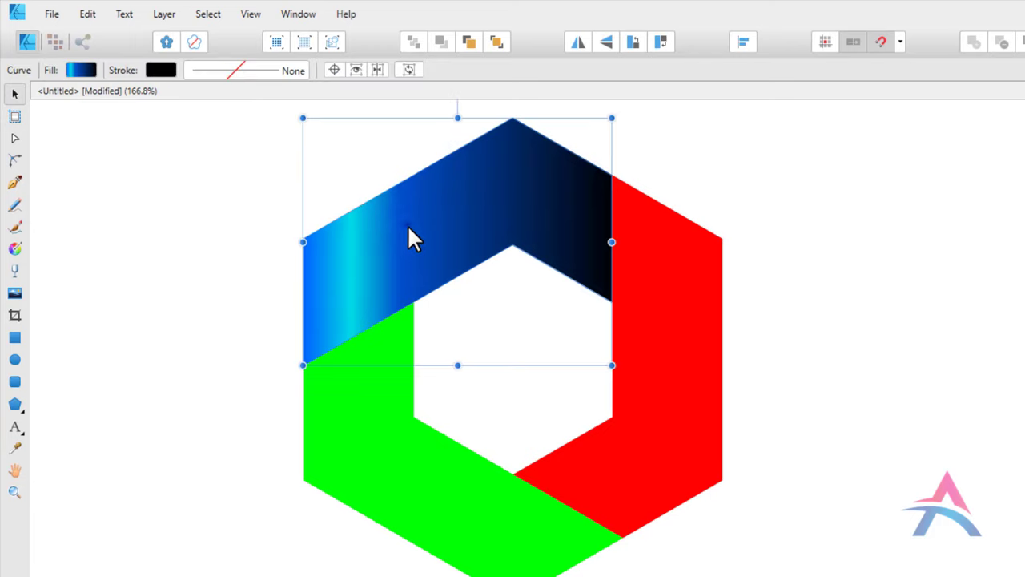
click(88, 15)
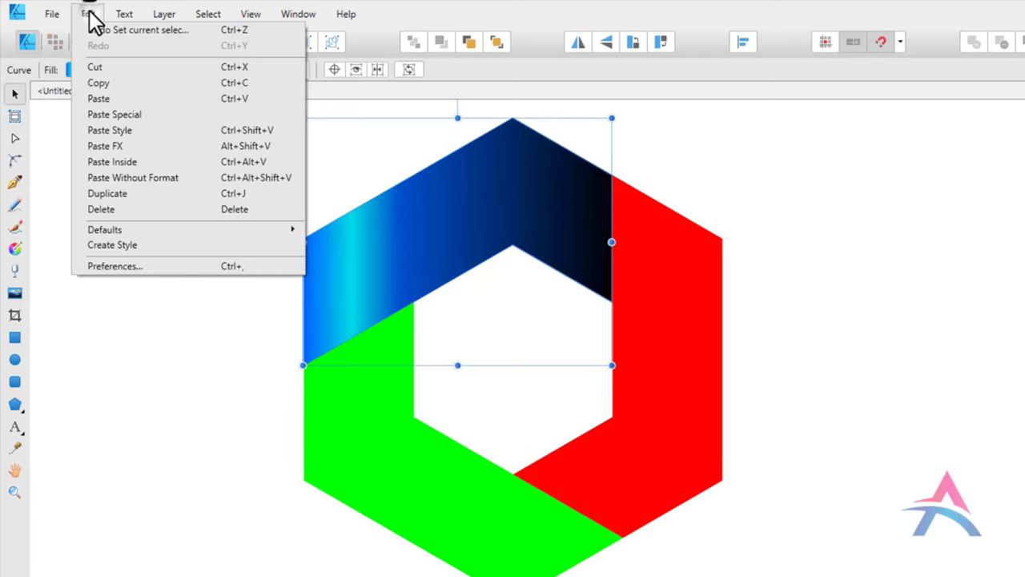
click(98, 83)
- Paste the copied gradient style onto the green and red chevrons
click(380, 422)
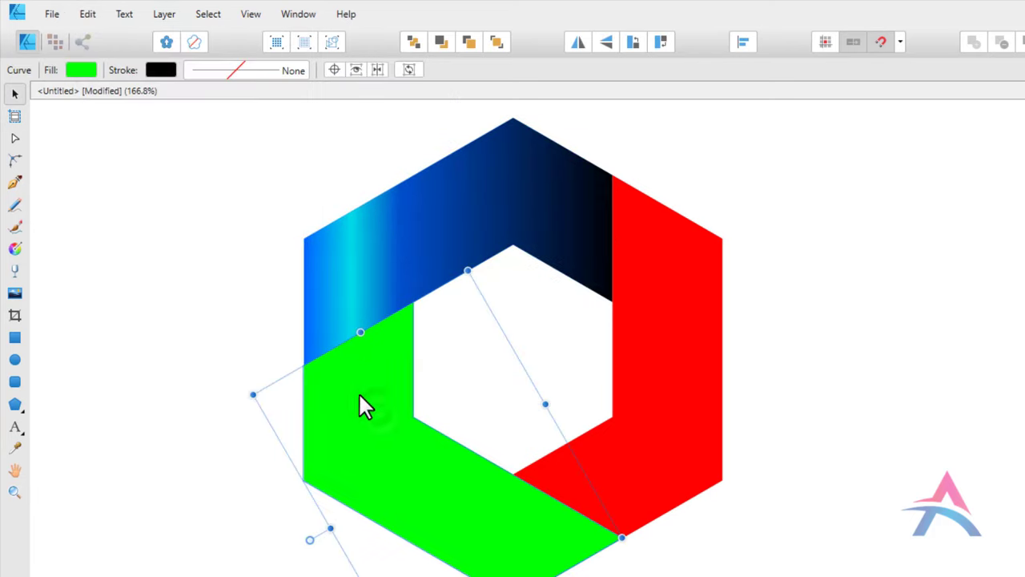
click(90, 16)
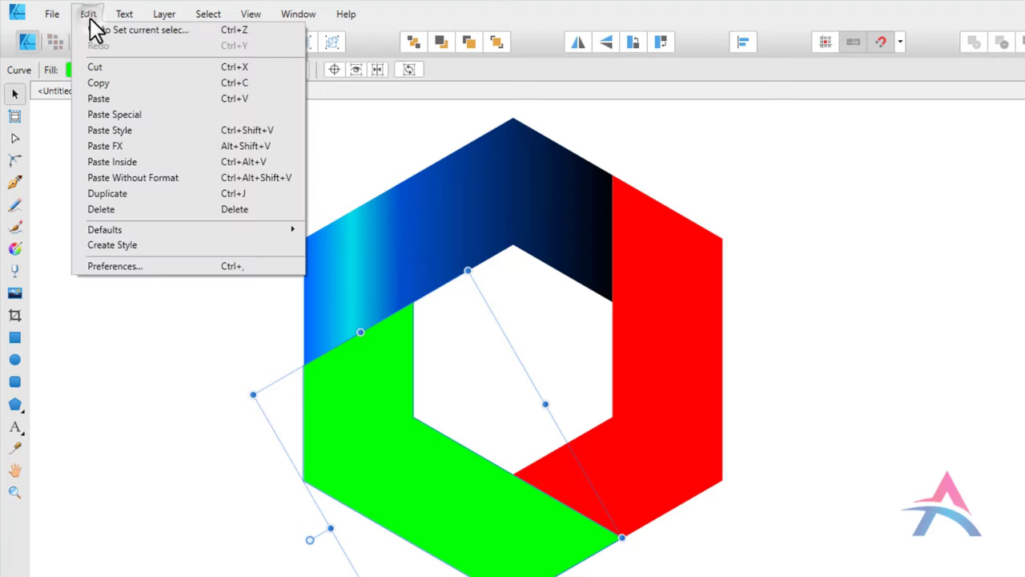
click(137, 129)
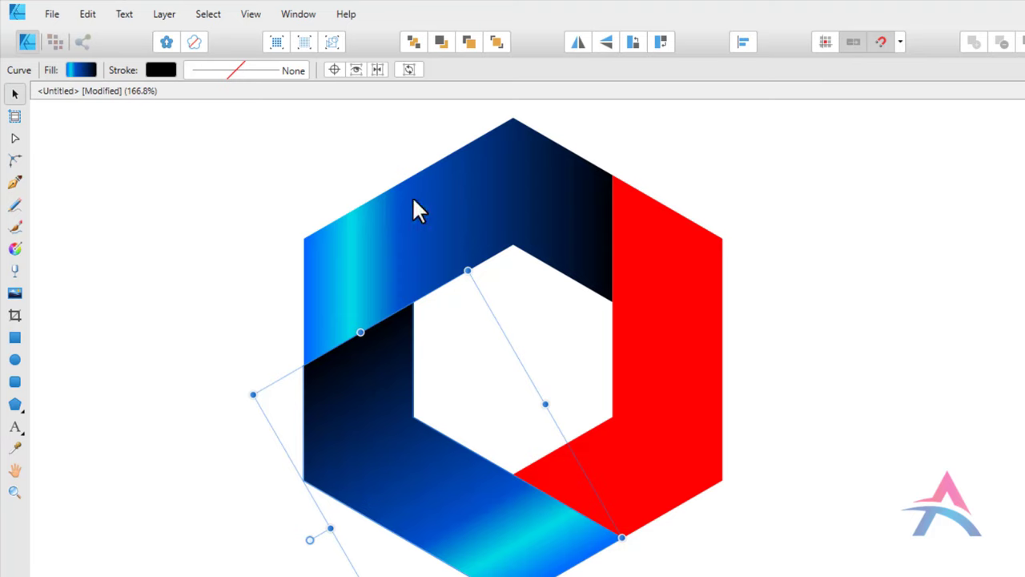
click(680, 258)
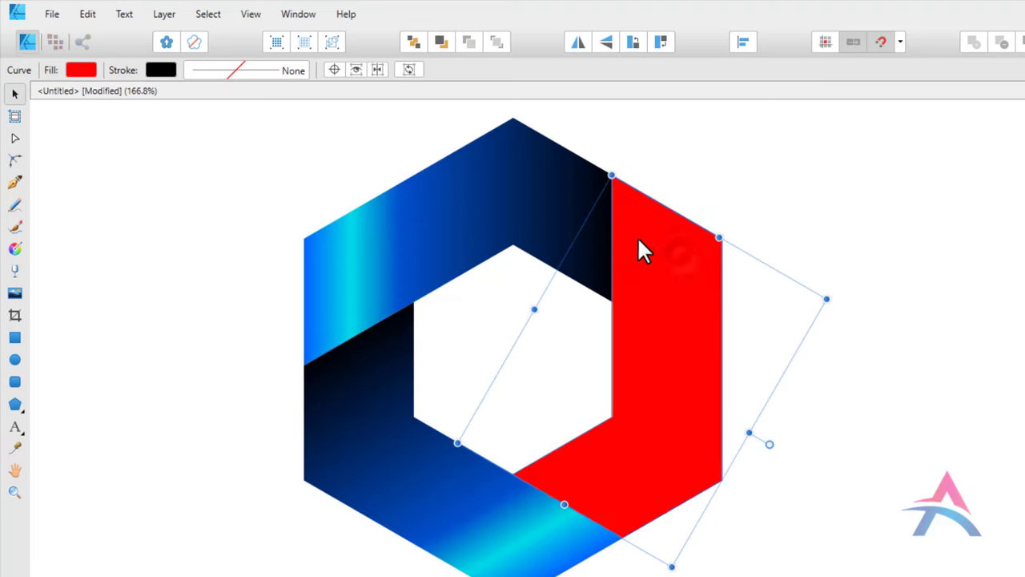
click(88, 14)
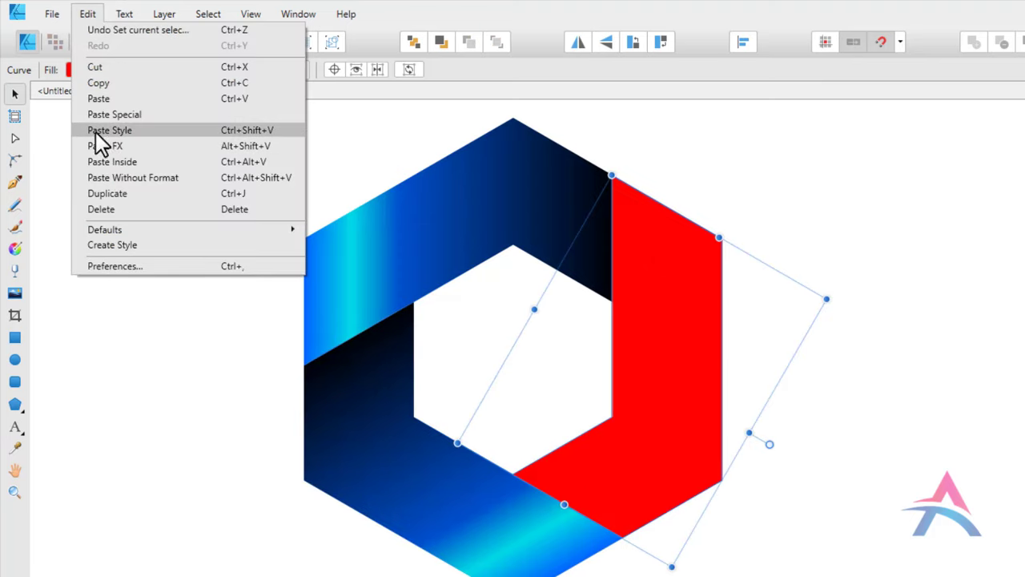
click(134, 129)
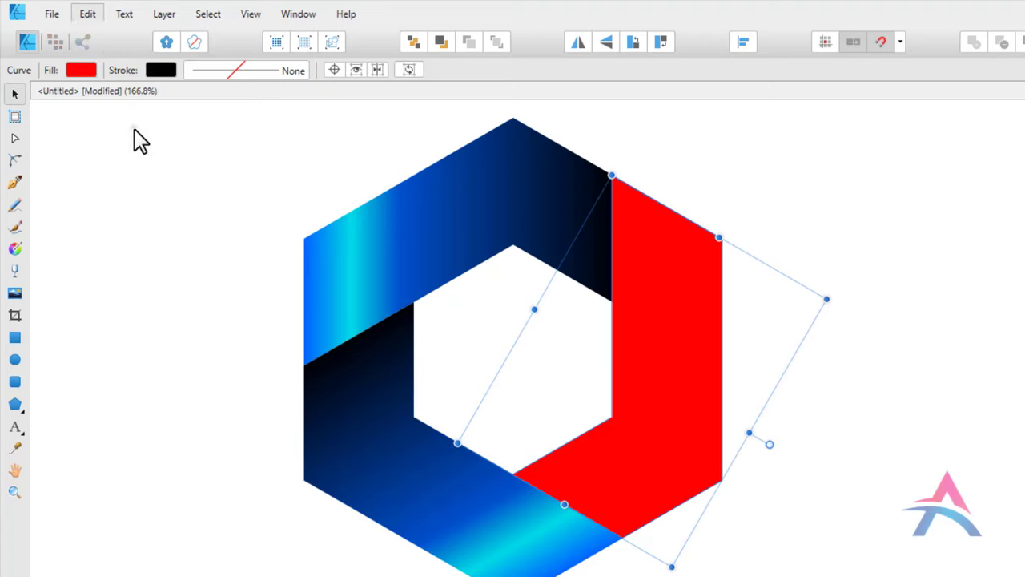
click(141, 166)
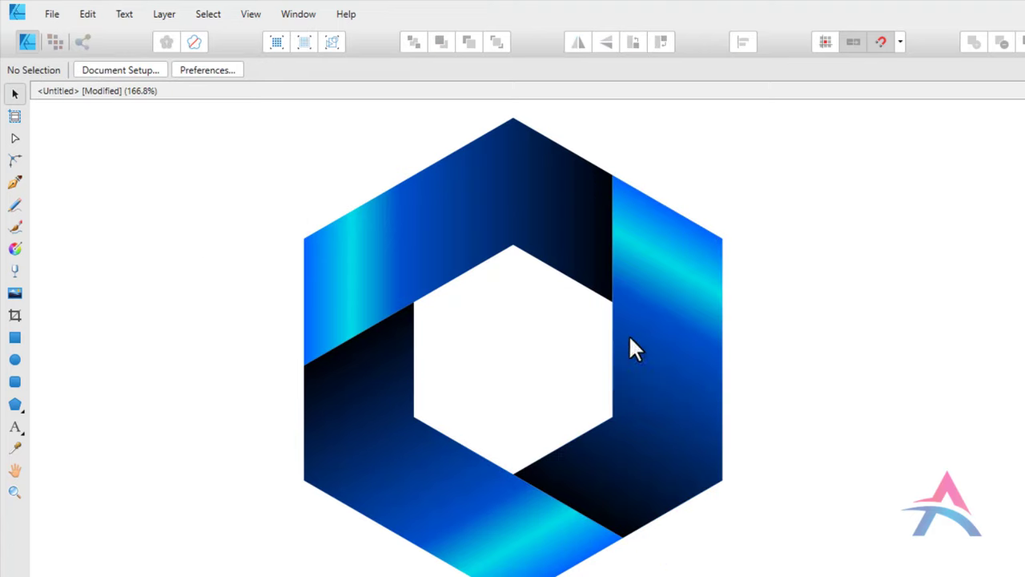
click(694, 311)
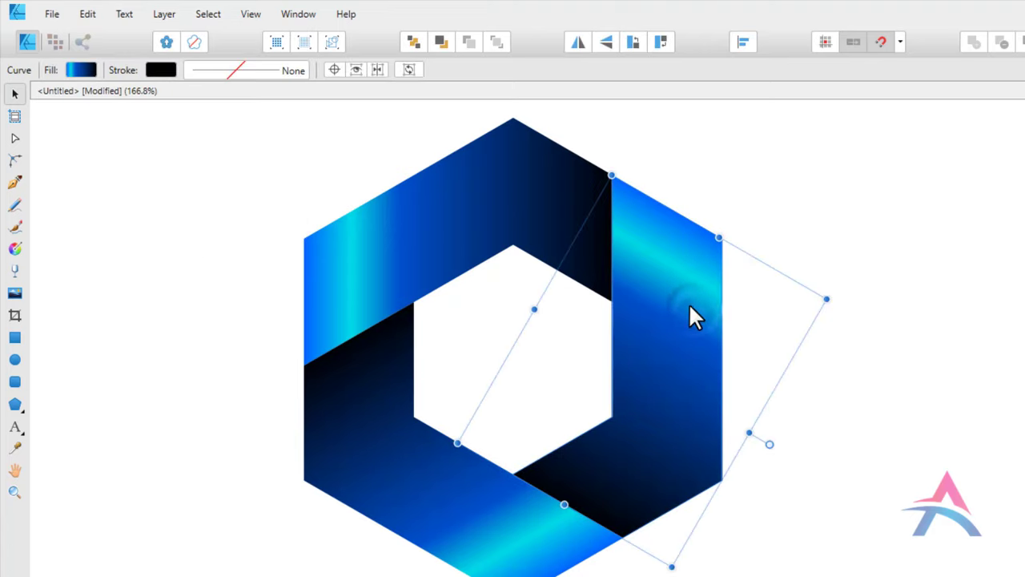
- Recolour the right chevron's gradient stops to orange at the top and red in the middle
click(18, 257)
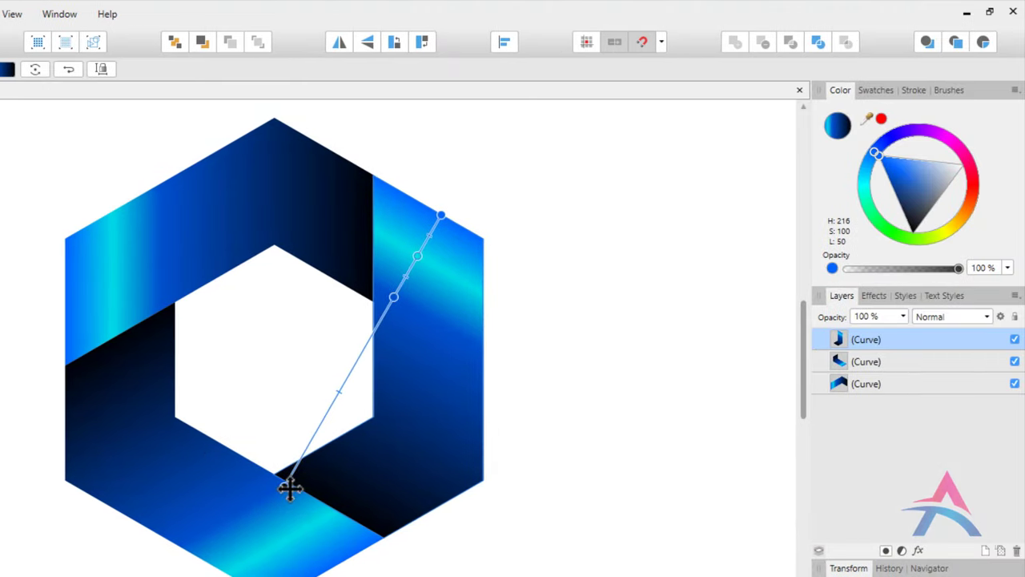
click(392, 296)
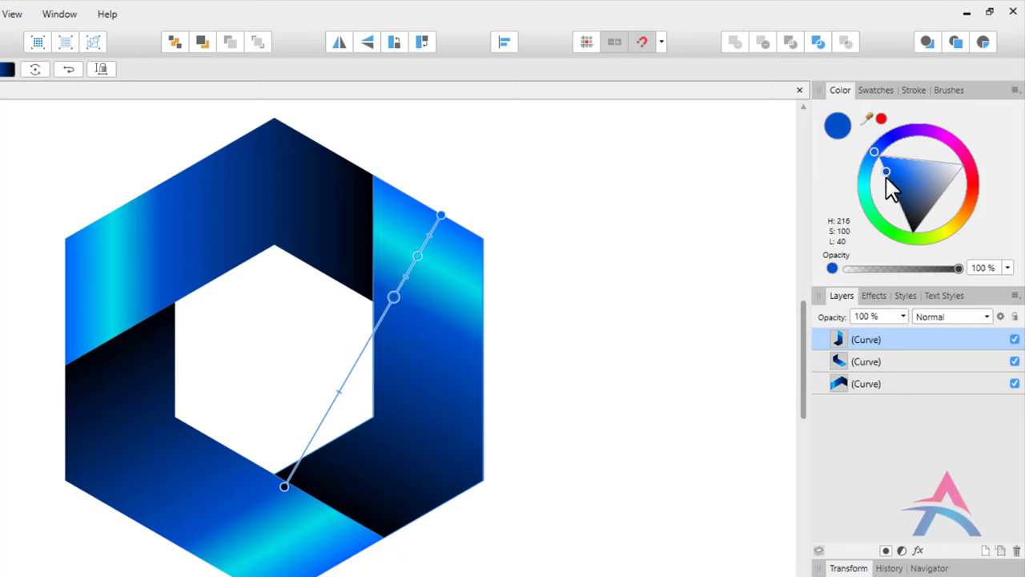
mouse_move(874, 147)
mouse_down()
mouse_move(972, 195)
mouse_move(980, 169)
mouse_up()
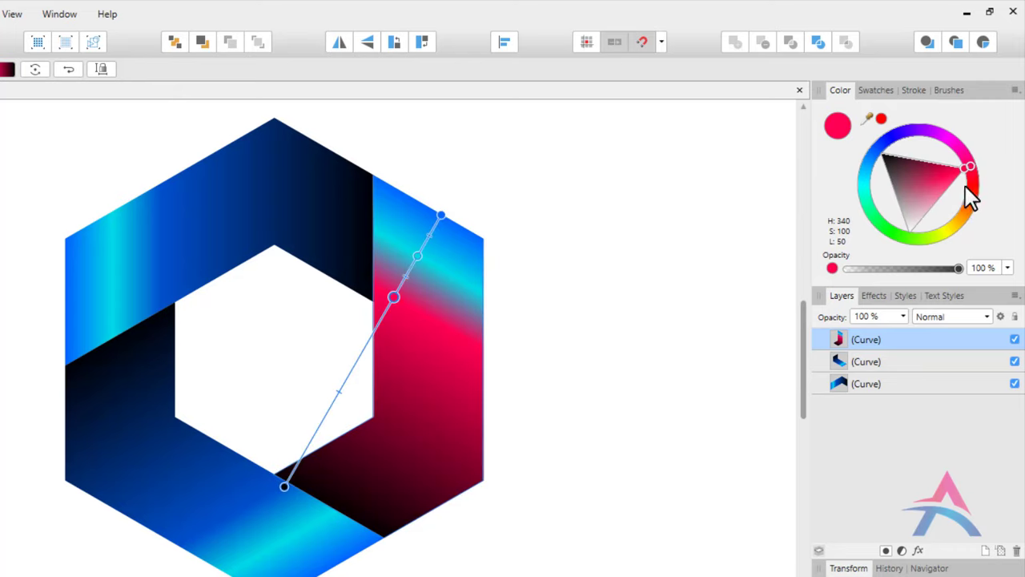
drag(970, 170, 970, 191)
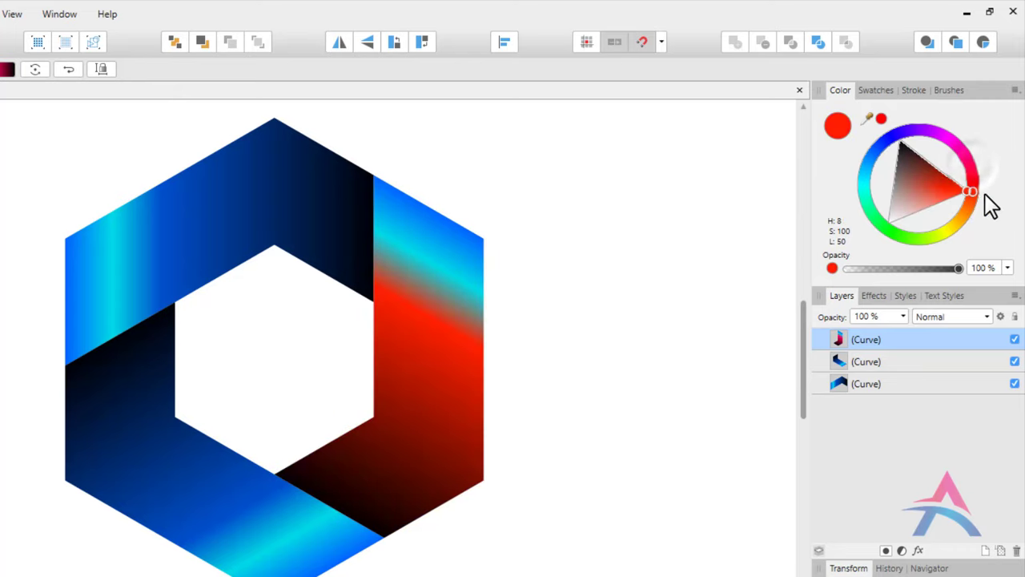
click(440, 215)
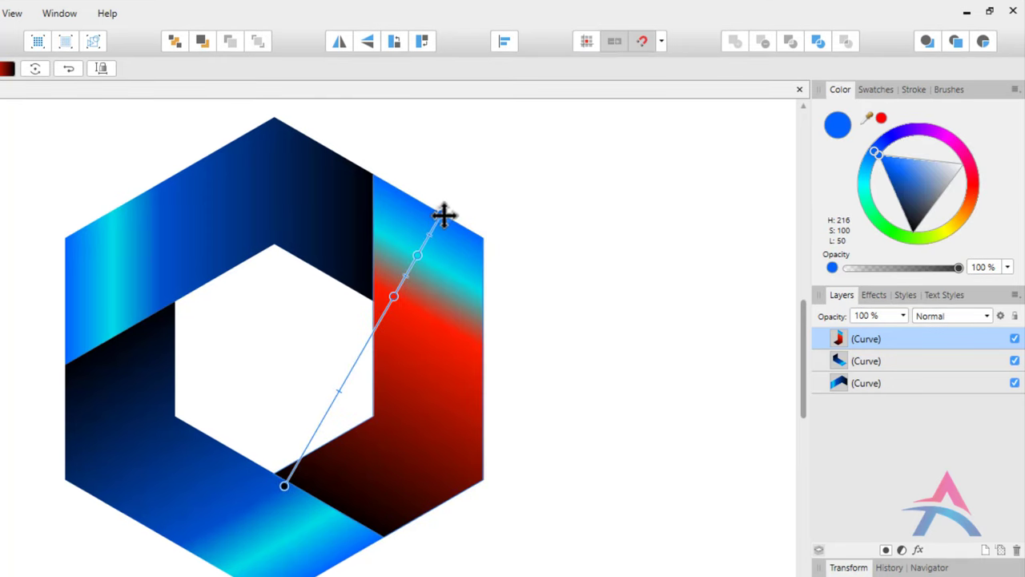
drag(888, 148, 993, 204)
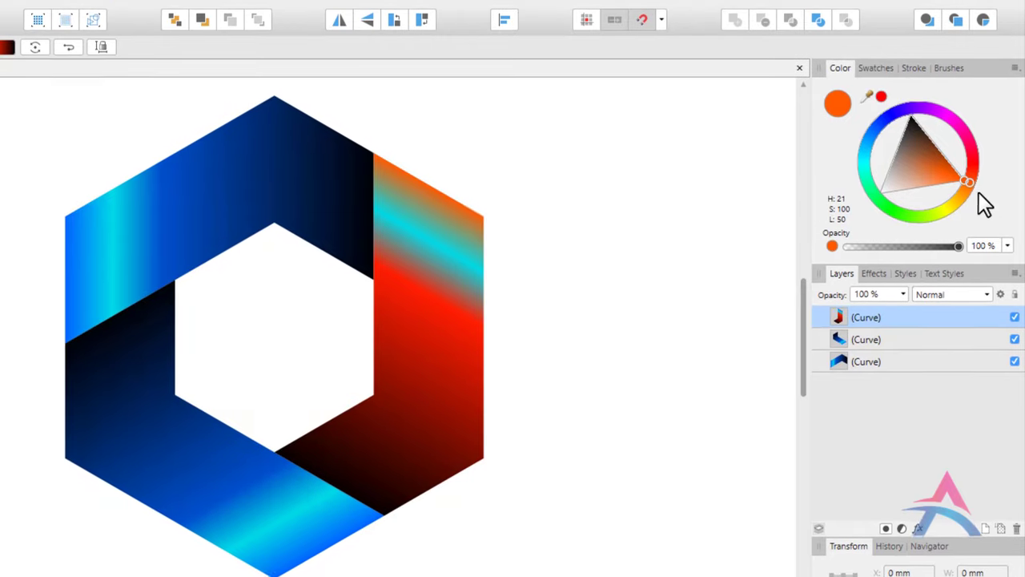
click(417, 225)
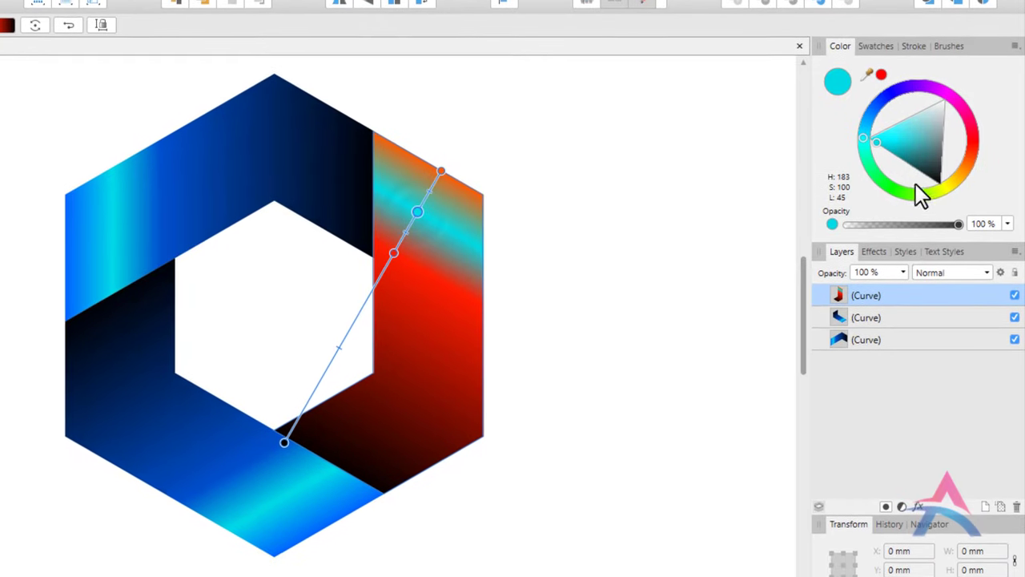
drag(878, 151, 983, 166)
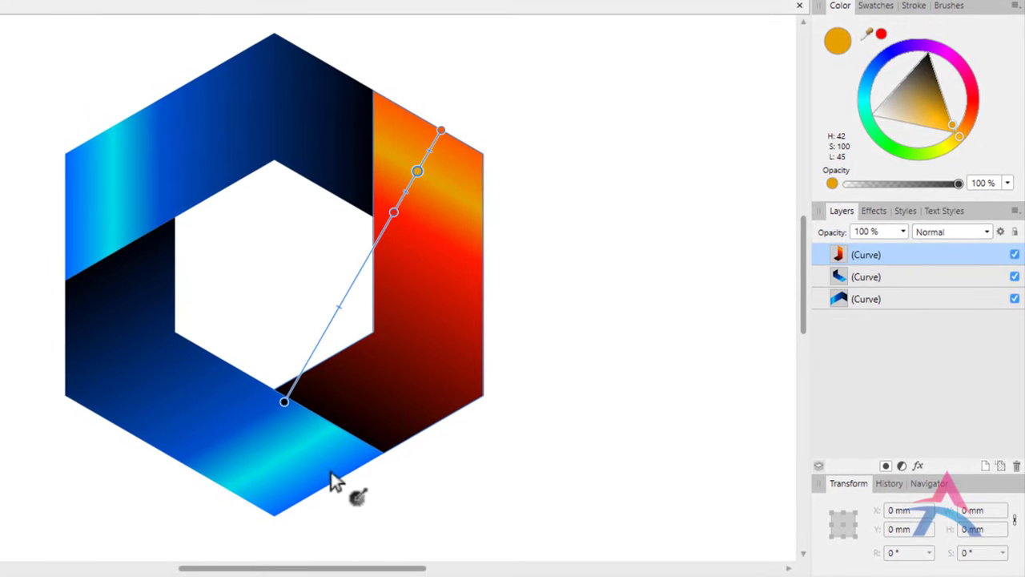
- Darken the lower-left chevron's start gradient stop and turn its end stop green
click(209, 427)
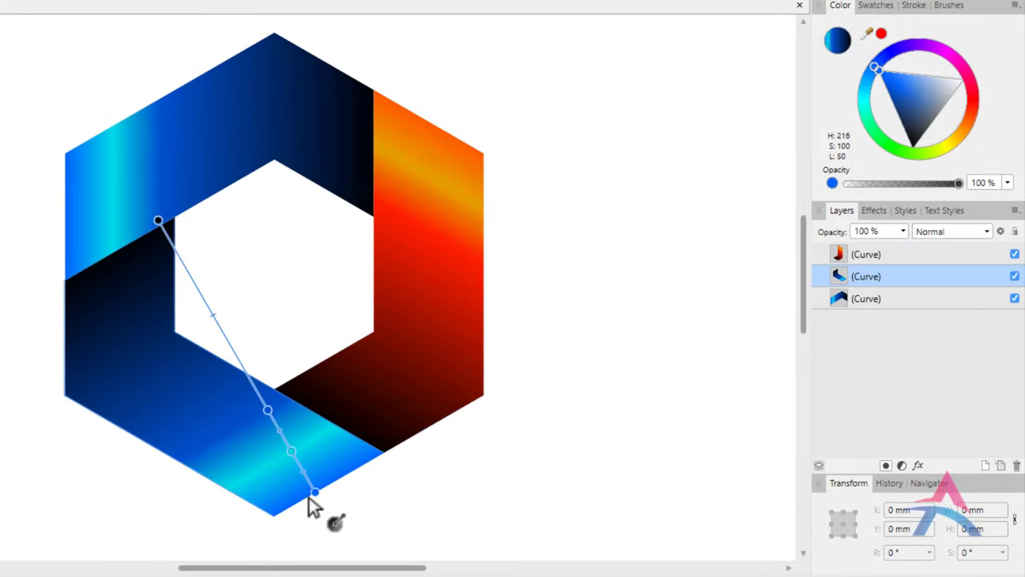
click(268, 409)
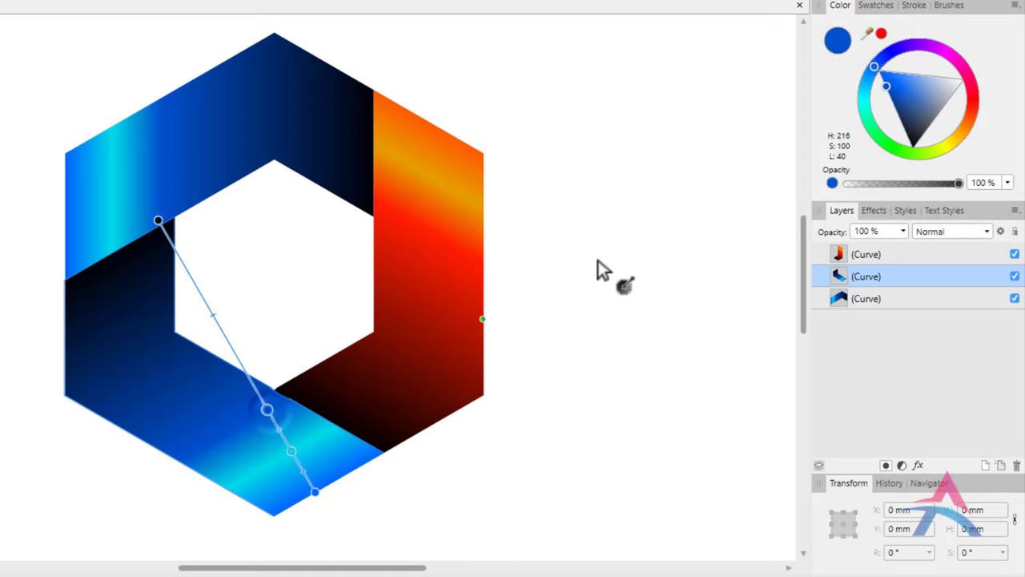
mouse_move(887, 82)
mouse_down()
mouse_move(892, 104)
mouse_move(850, 109)
mouse_move(888, 166)
mouse_up()
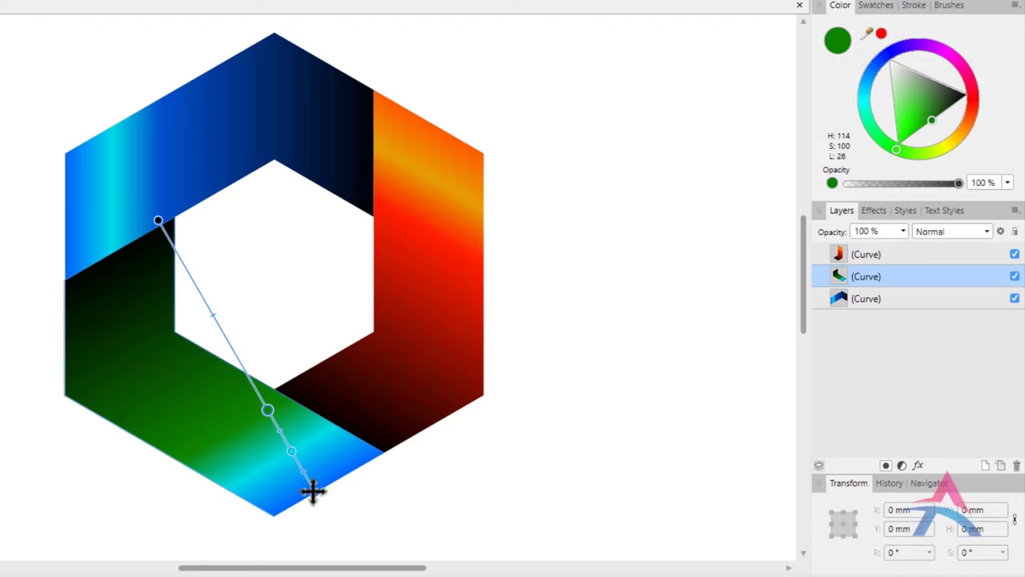
click(312, 490)
mouse_move(879, 76)
mouse_down()
mouse_move(860, 165)
mouse_move(892, 187)
mouse_move(921, 128)
mouse_up()
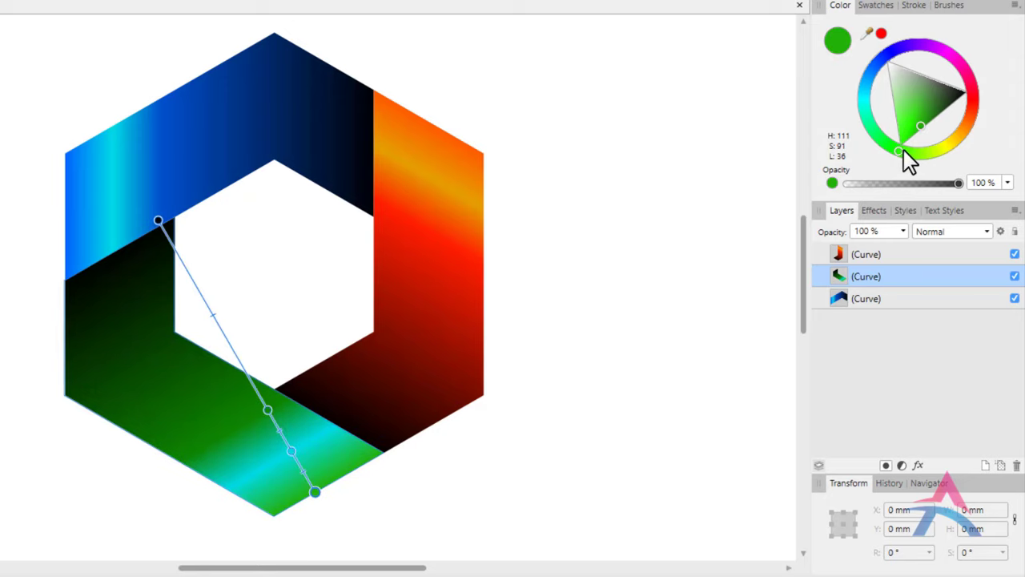
- Recolour the cyan middle stop green and slightly brighten the darker green stop
click(290, 450)
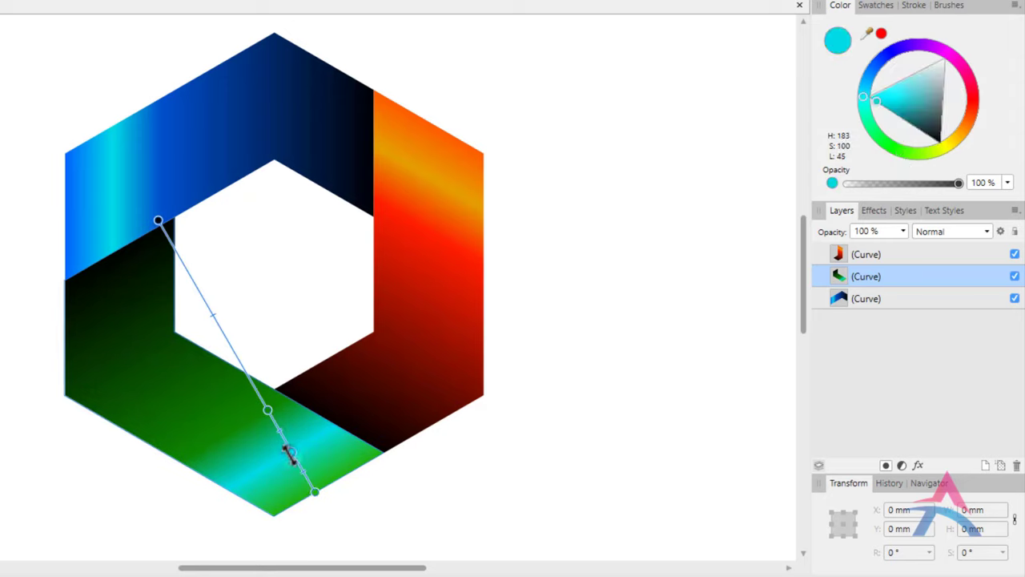
drag(862, 98, 881, 169)
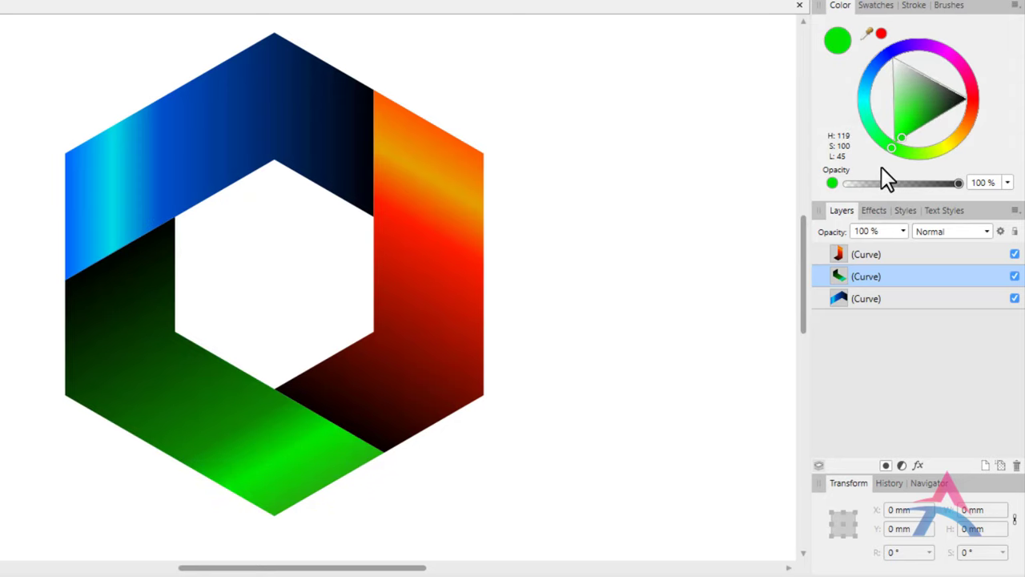
click(268, 410)
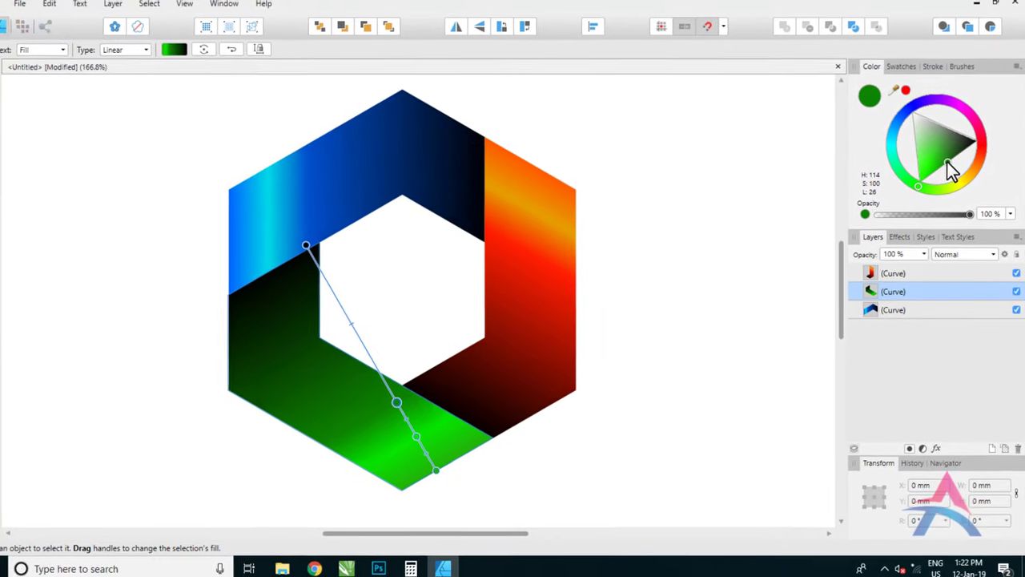
drag(949, 165, 955, 164)
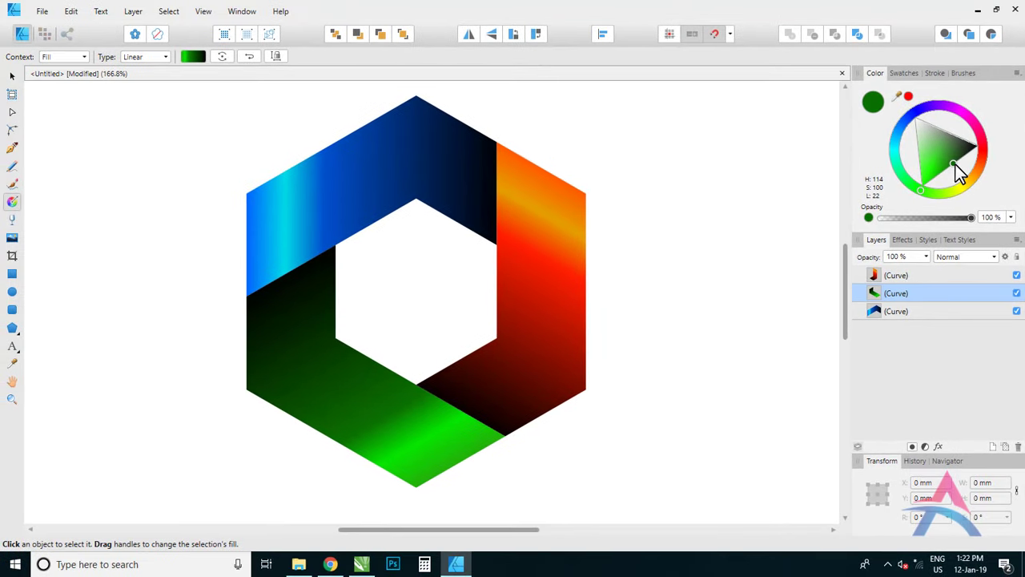
drag(954, 163, 950, 167)
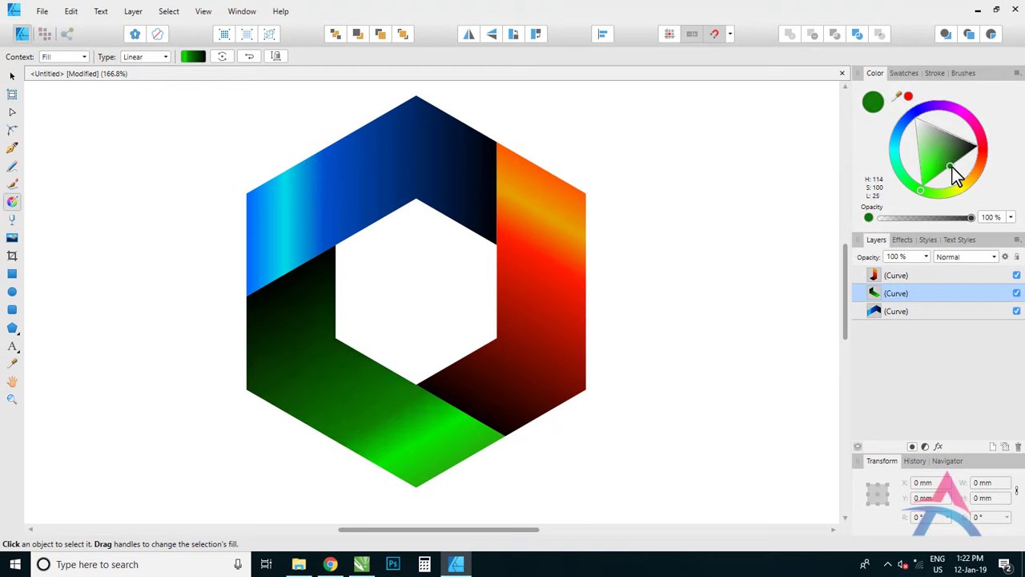
click(680, 270)
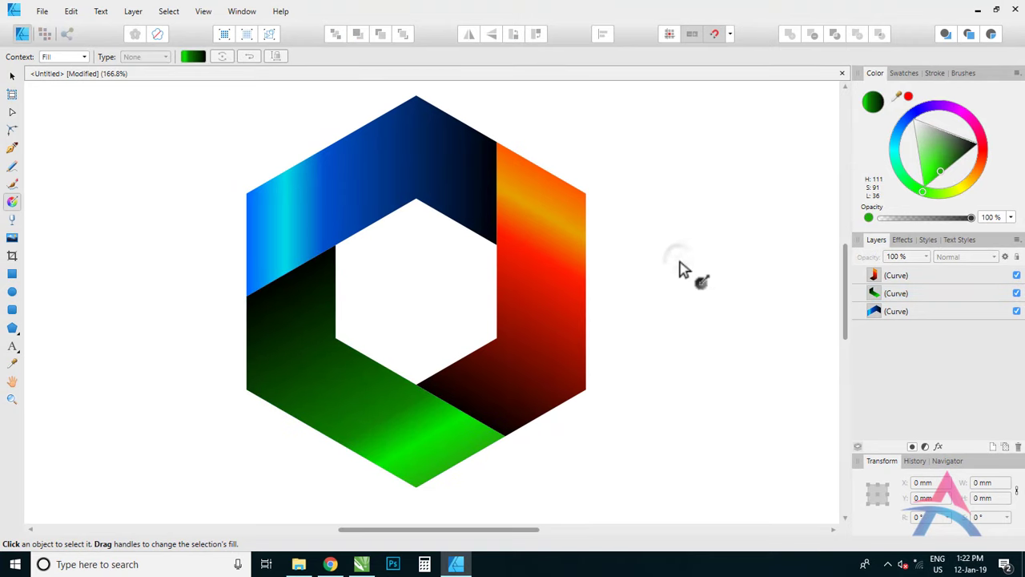
- Nudge the blue chevron's cyan middle gradient stop slightly to the right
click(12, 76)
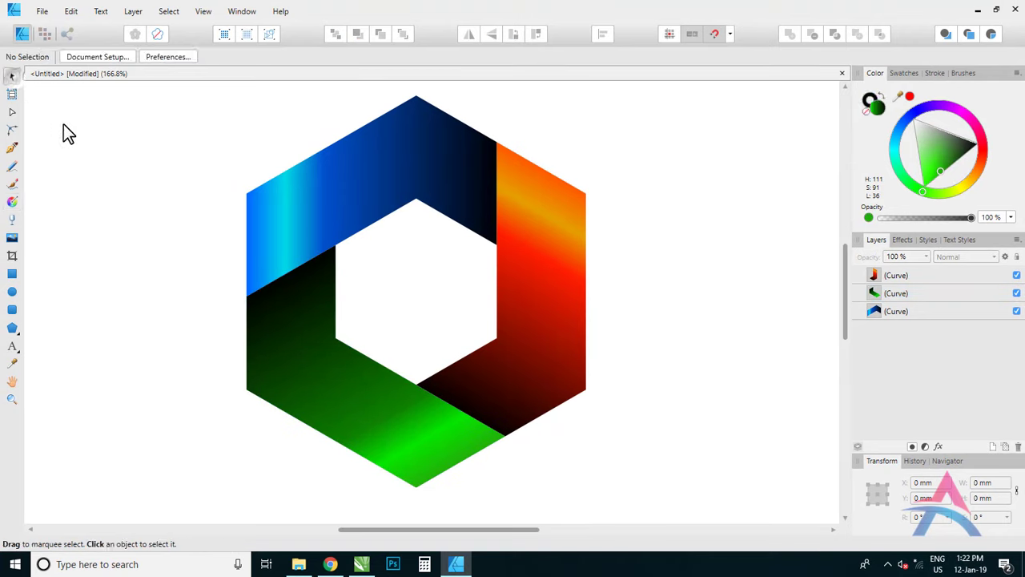
click(353, 187)
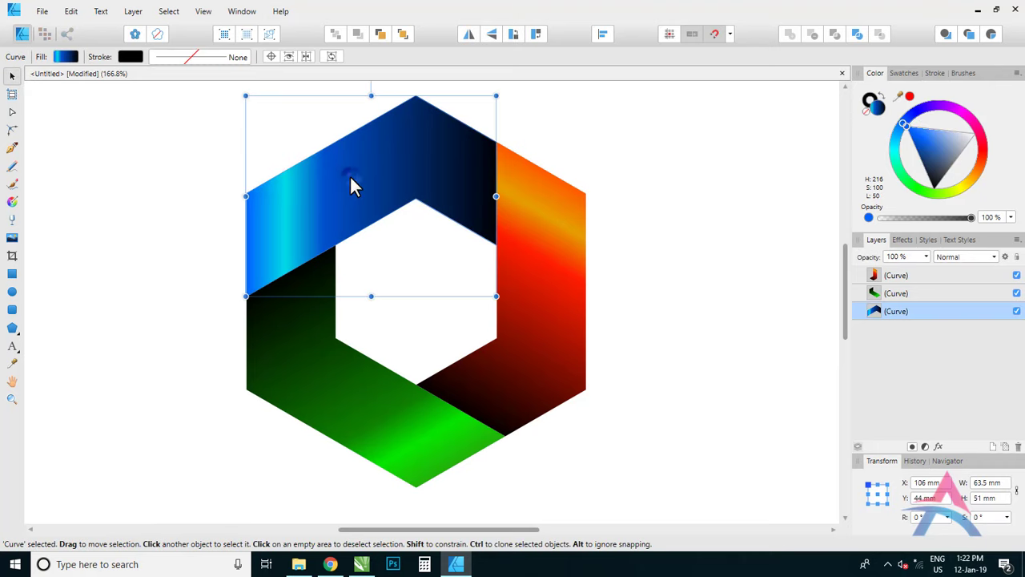
click(13, 202)
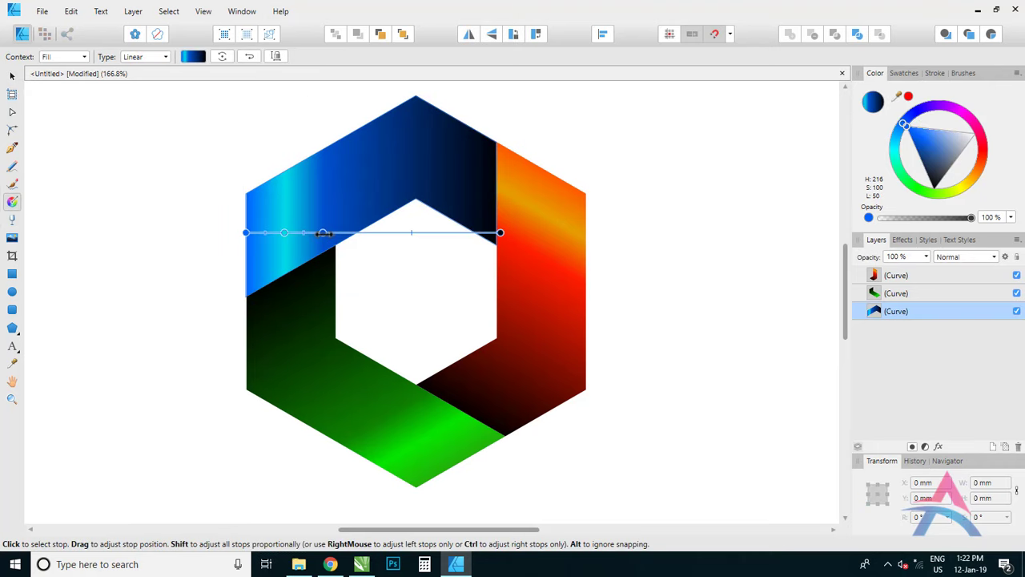
drag(322, 233, 333, 233)
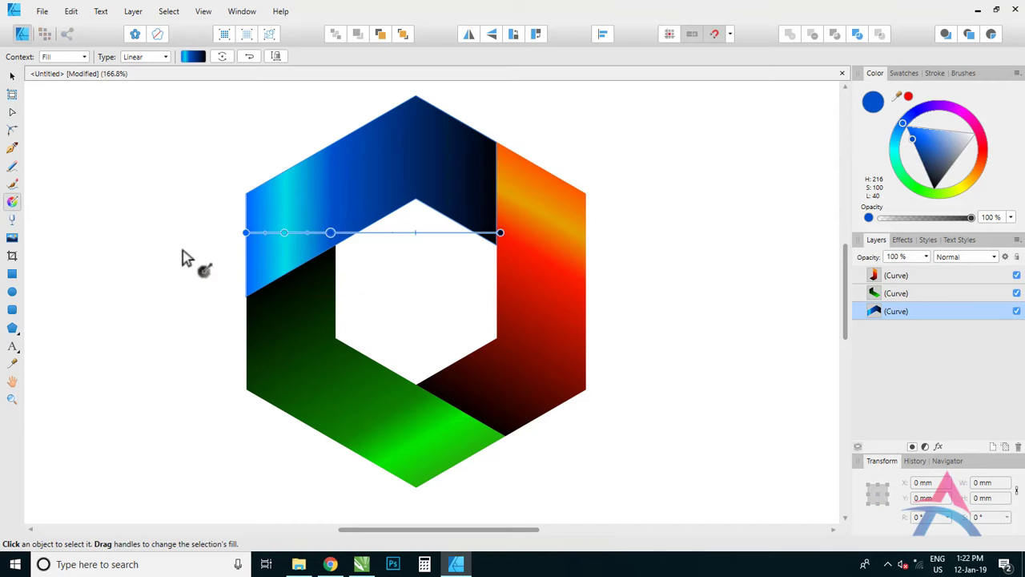
click(12, 78)
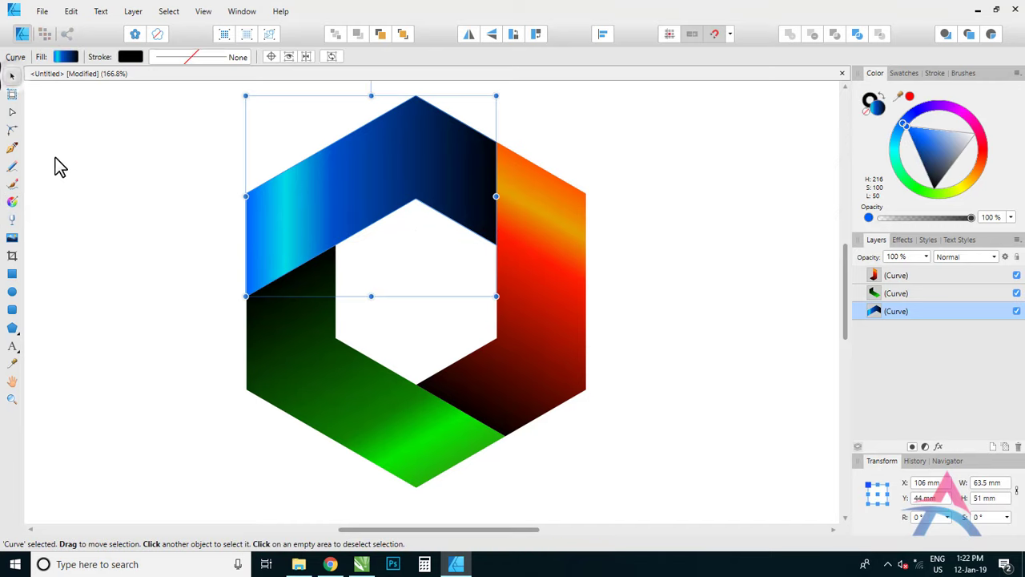
click(11, 399)
- Zoom to fit the page, then group the blue, red and green chevron curves
right_click(391, 270)
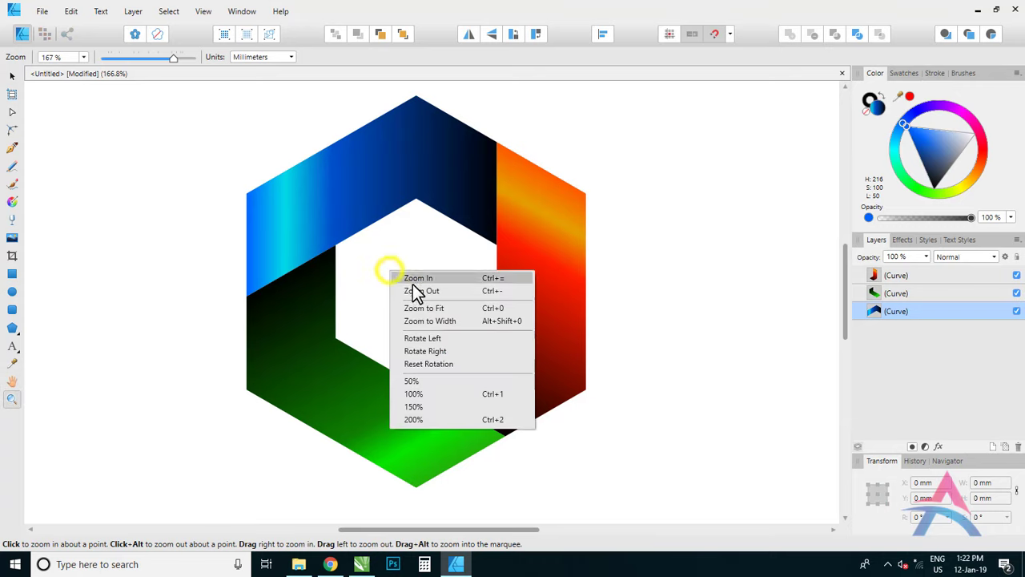
click(437, 306)
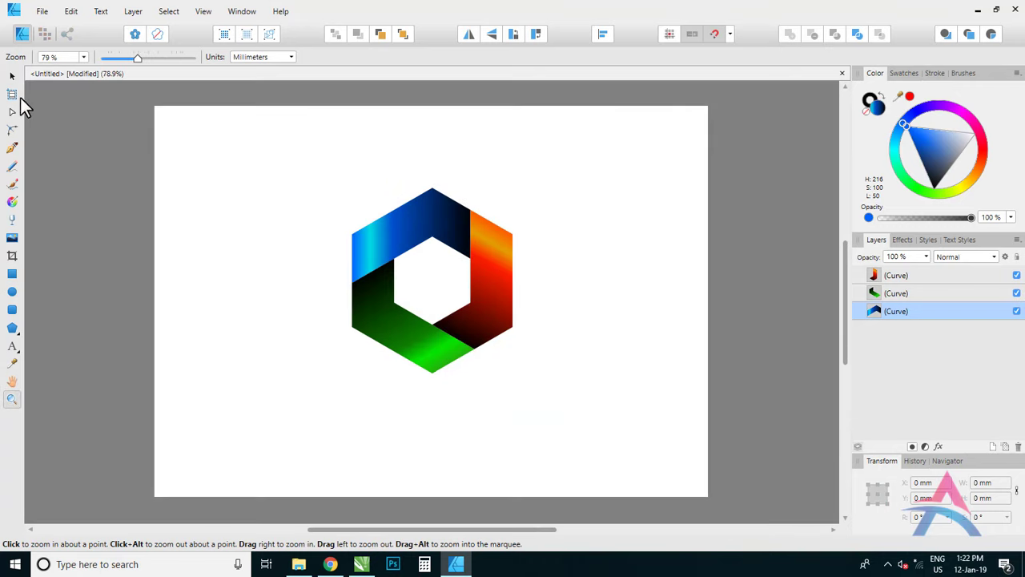
click(12, 78)
click(277, 181)
drag(288, 157, 609, 429)
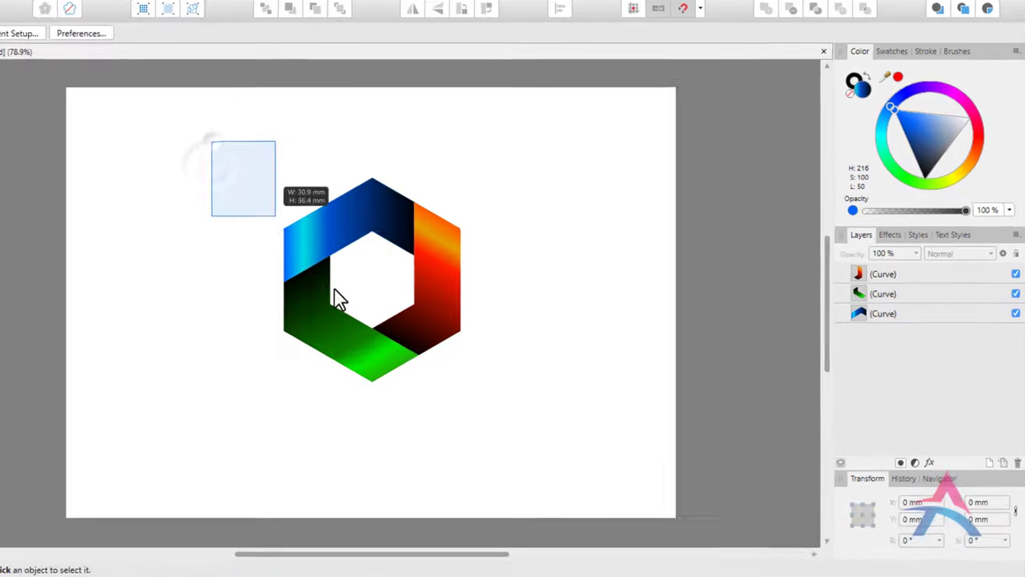
drag(498, 459, 499, 461)
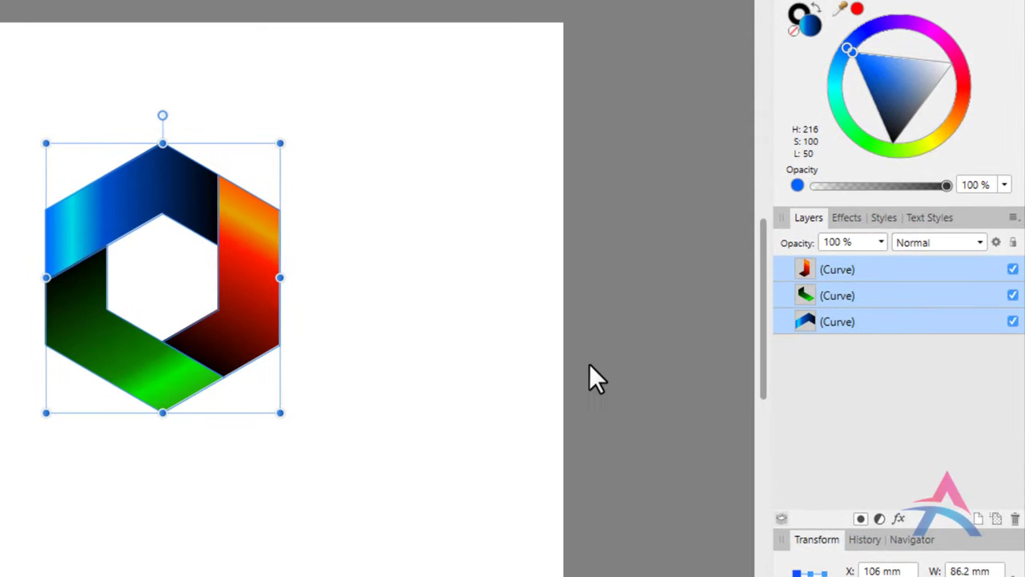
right_click(873, 325)
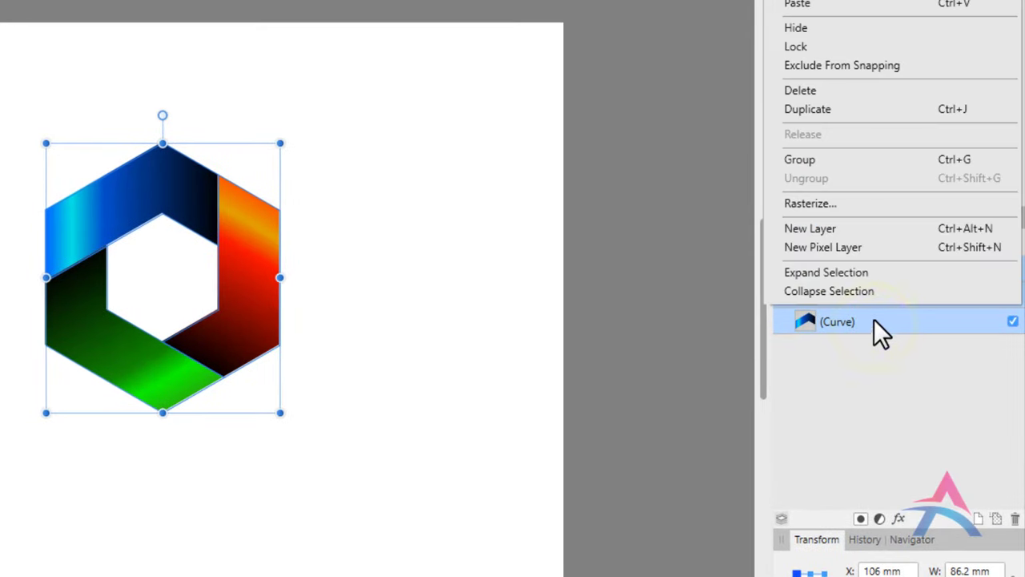
click(833, 159)
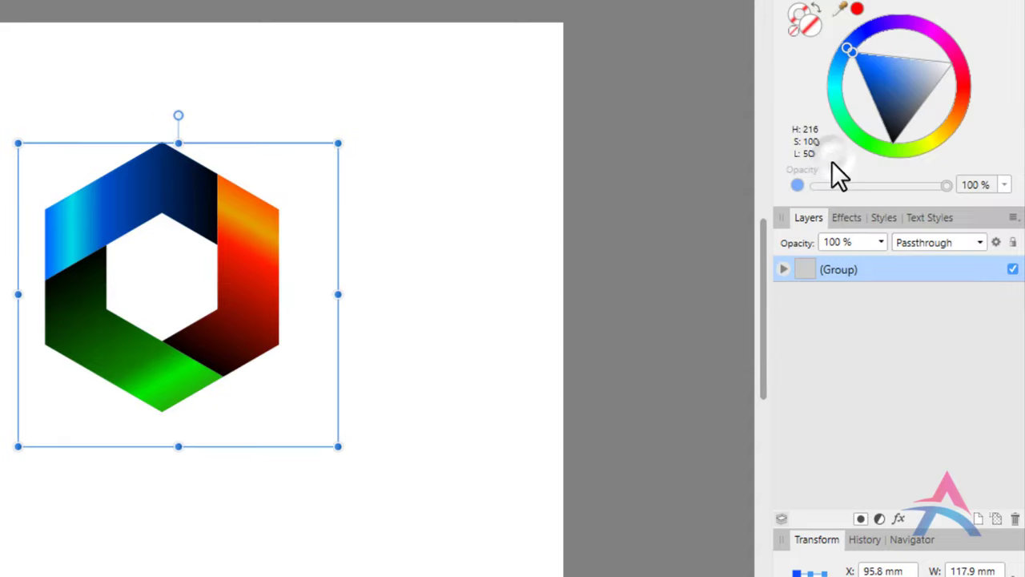
click(662, 220)
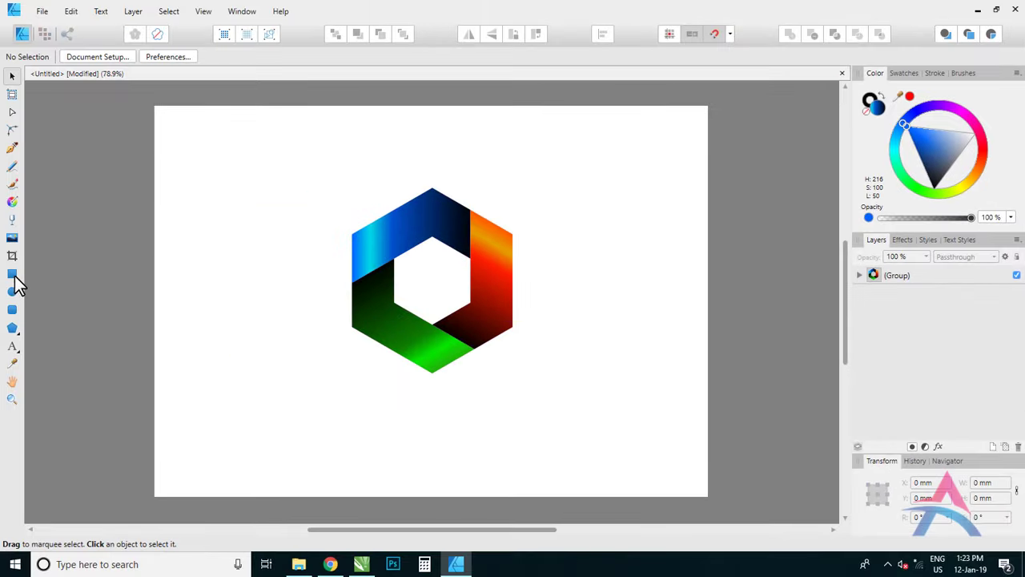
- Draw a 297 × 210 mm rectangle covering the page with a dark grey fill
click(12, 274)
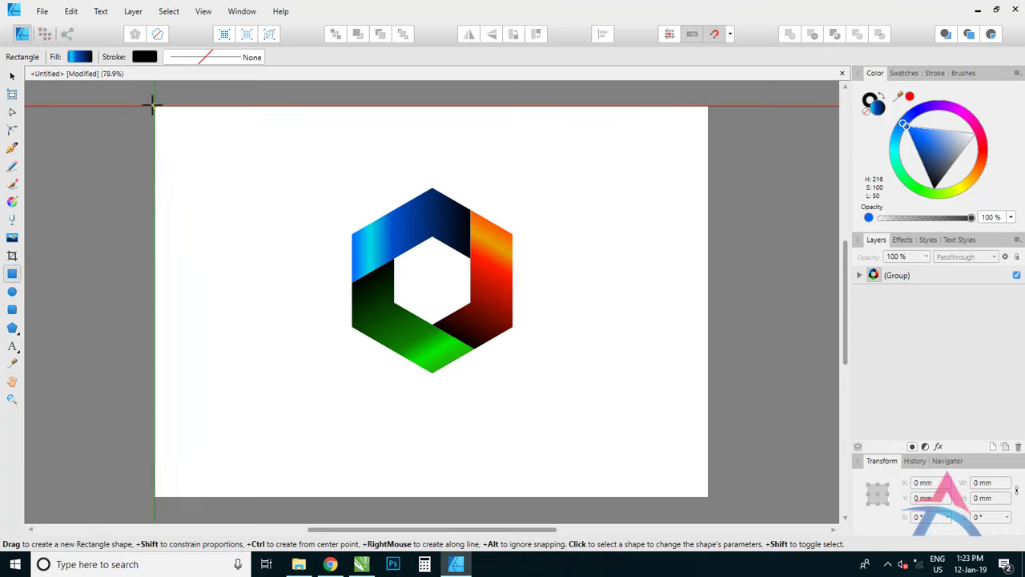
drag(152, 104, 708, 498)
drag(946, 158, 949, 184)
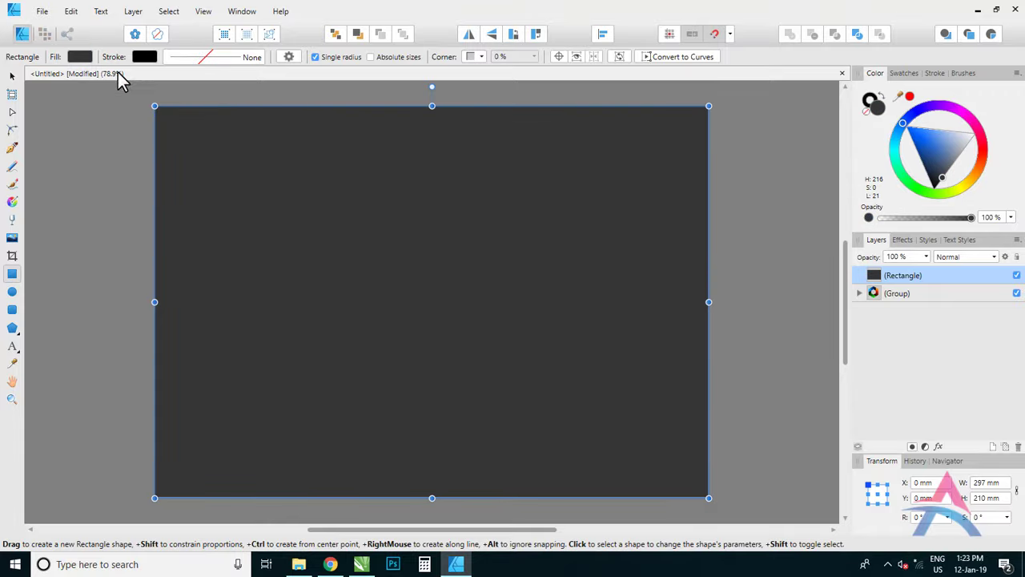
- Change the rectangle's fill to a radial white-to-dark-grey gradient
click(81, 57)
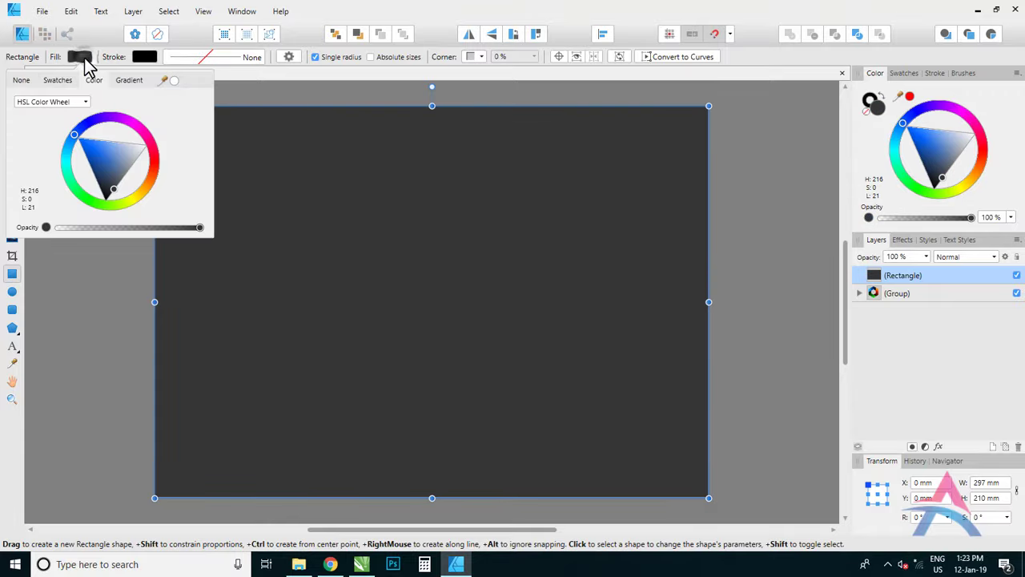
click(128, 80)
click(95, 142)
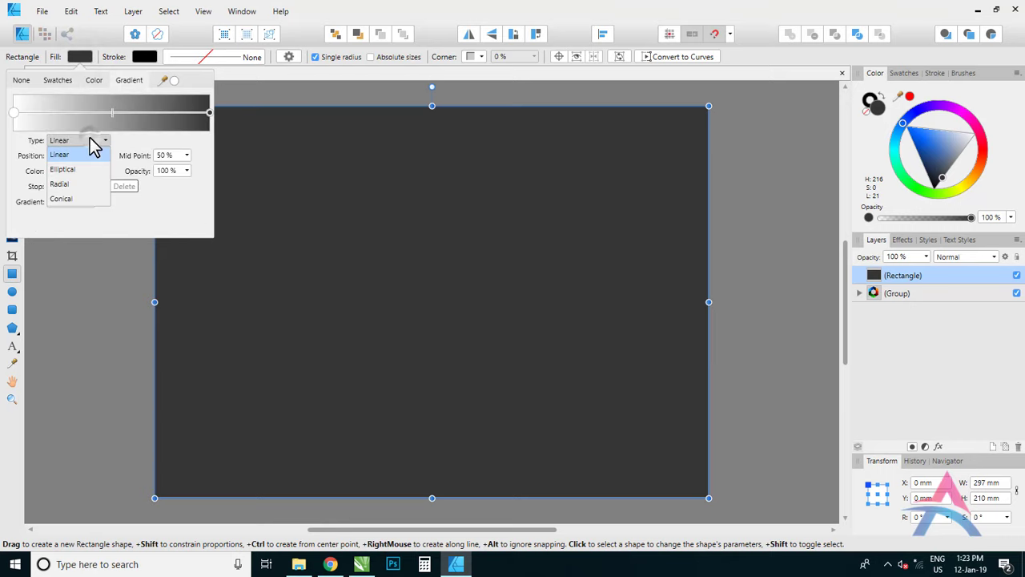
click(74, 184)
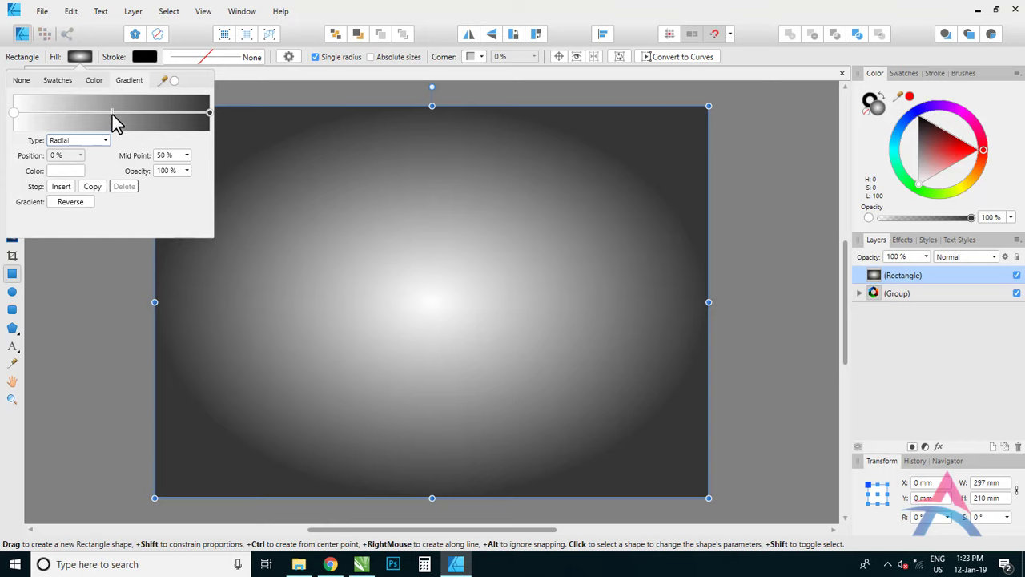
drag(112, 114, 111, 115)
click(126, 282)
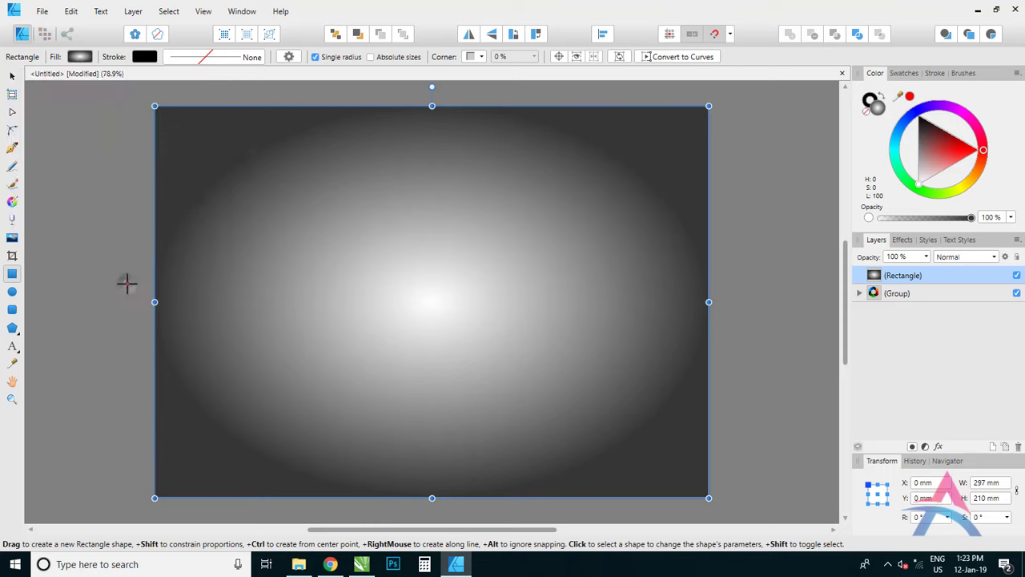
- Drag the radial gradient's outer stop beyond the page edge to widen it horizontally
click(12, 201)
click(715, 302)
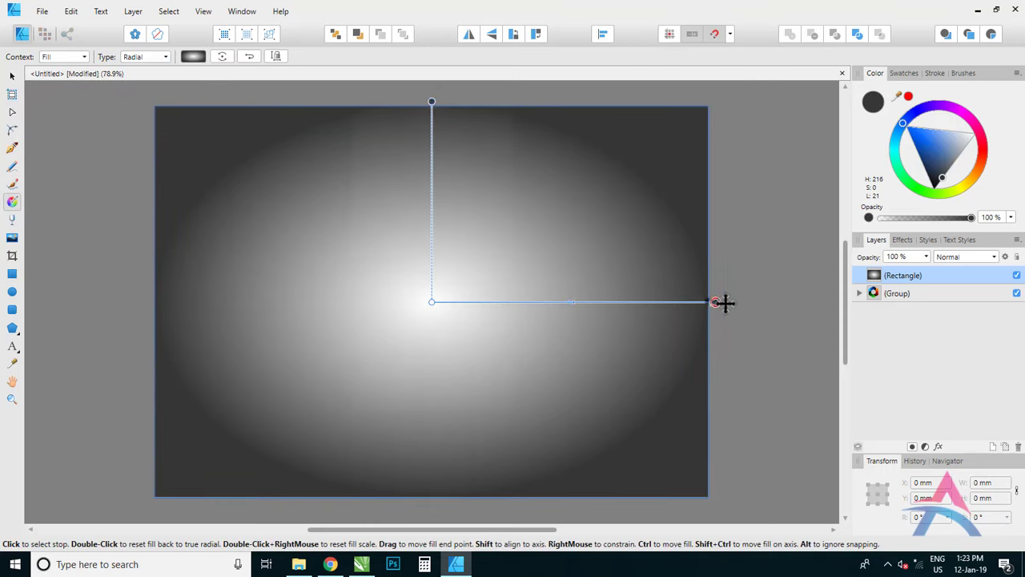
drag(725, 303, 769, 305)
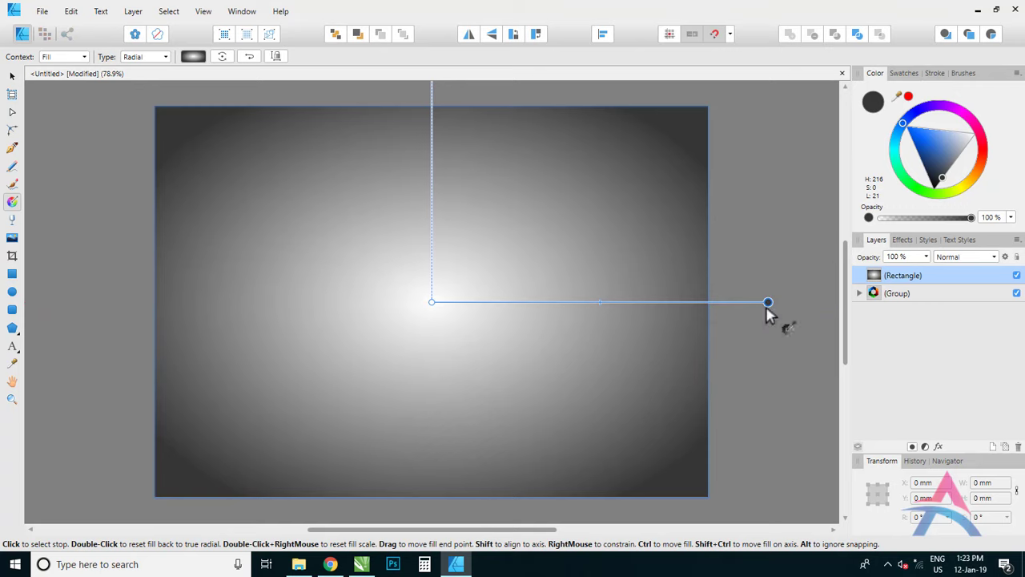
click(12, 76)
- Move the gradient rectangle below the logo group in the Layers panel
click(113, 153)
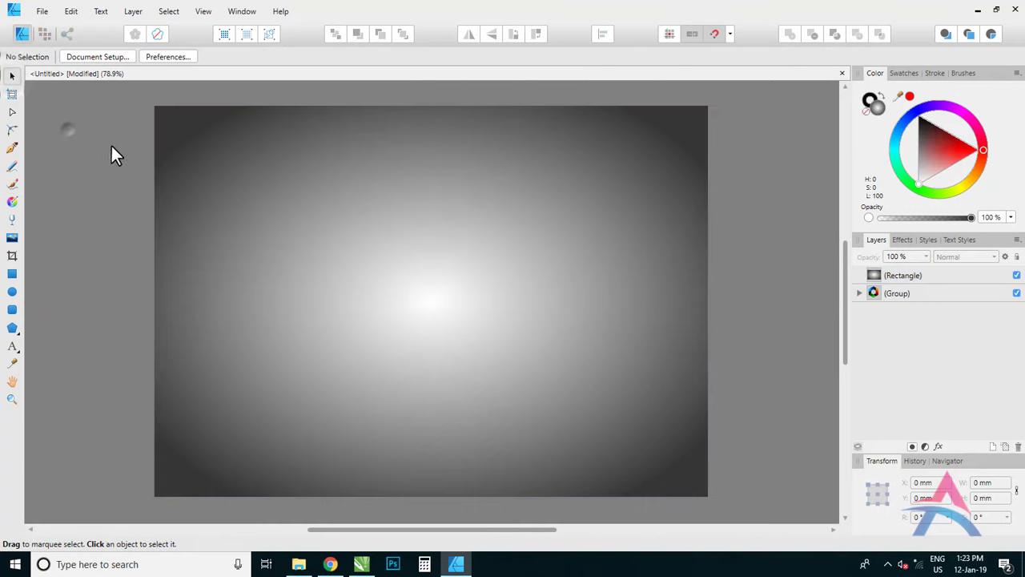
click(686, 253)
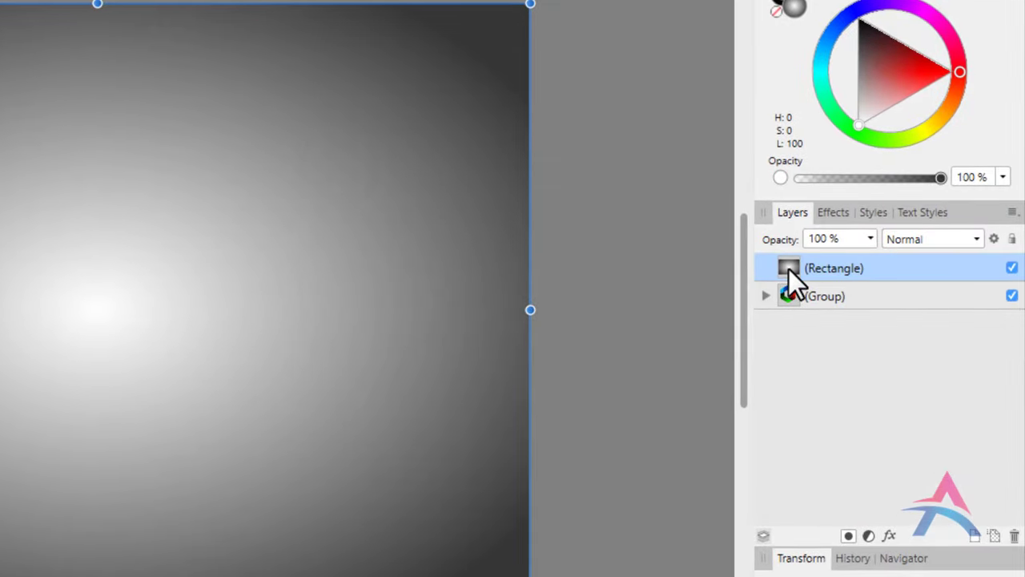
drag(789, 269, 787, 340)
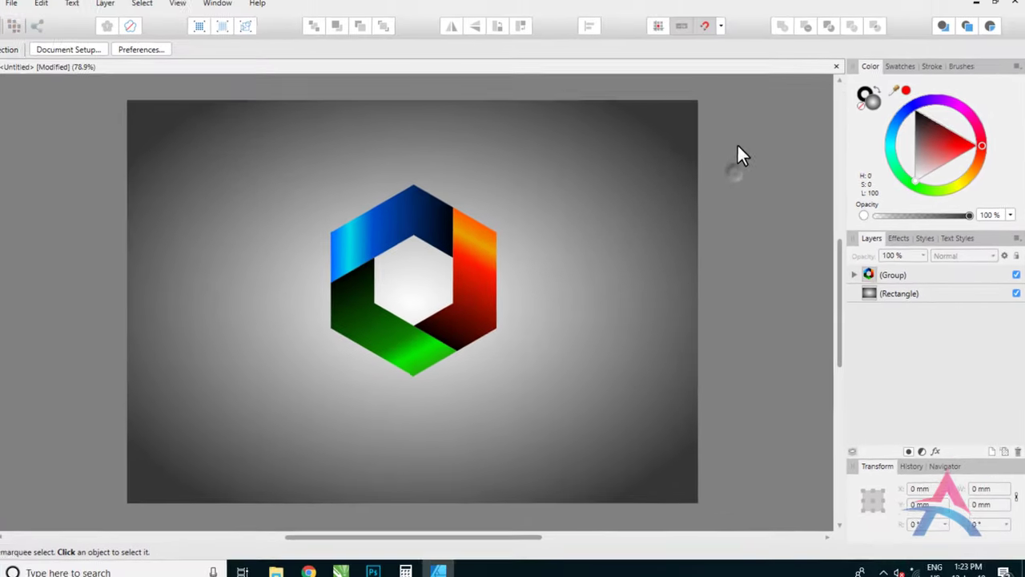
- Select the hexagon logo group and shift it slightly higher on the page
drag(746, 150, 250, 409)
drag(460, 318, 460, 305)
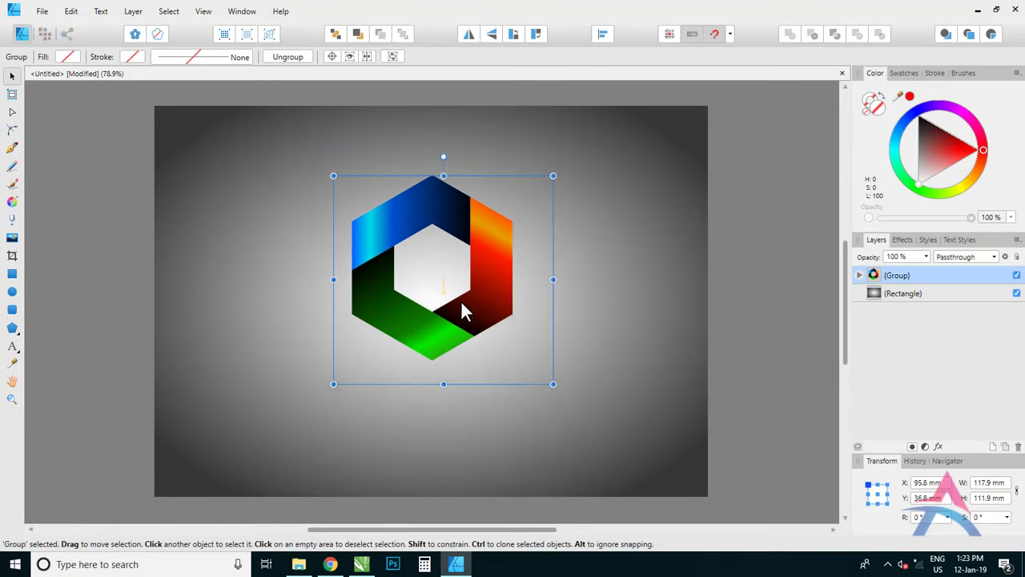
click(760, 272)
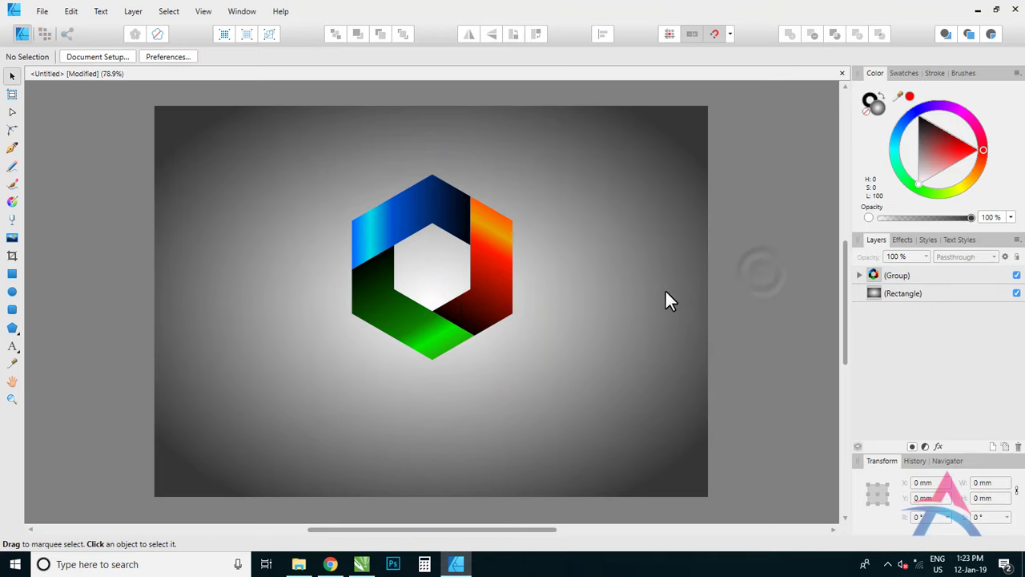
- Draw a flat 86.2 × 8.2 mm ellipse and centre it just below the hexagon
click(12, 293)
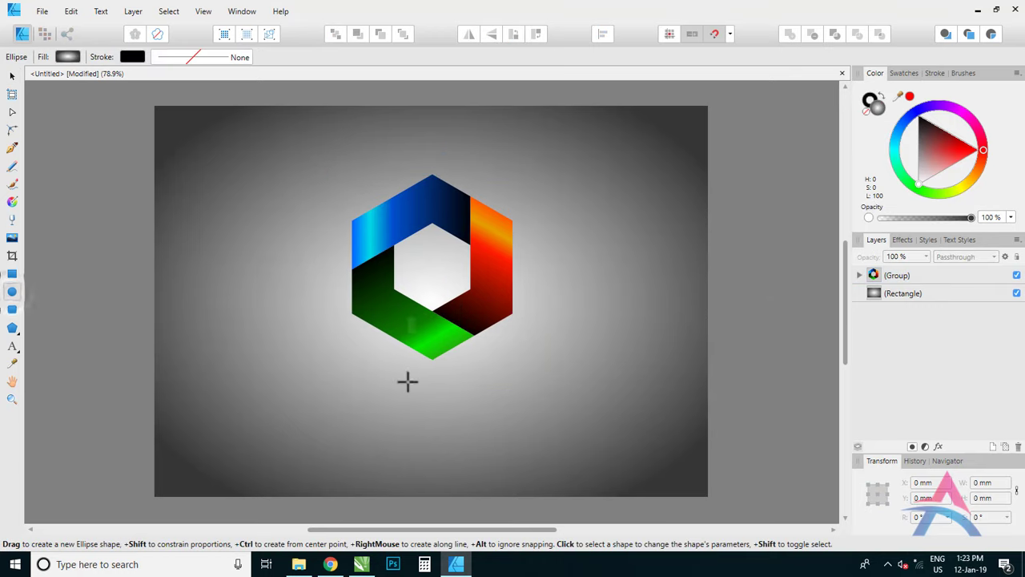
drag(352, 370, 517, 385)
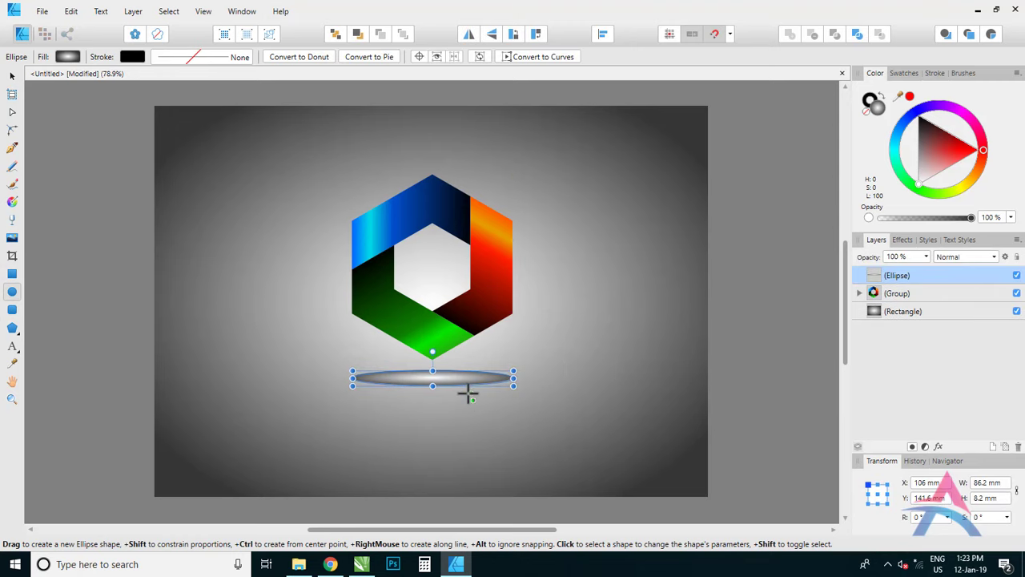
click(14, 399)
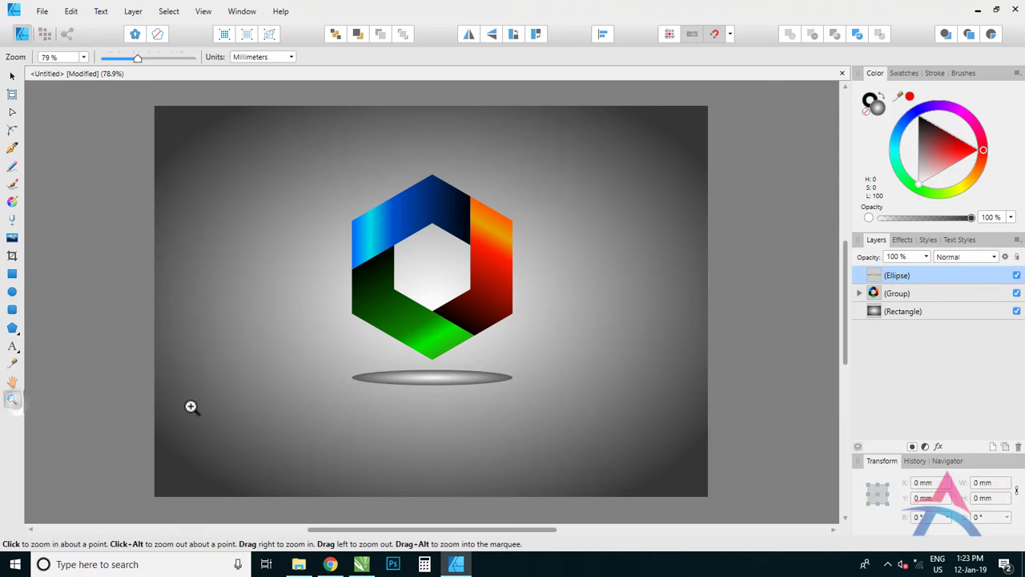
click(435, 373)
drag(647, 451, 717, 465)
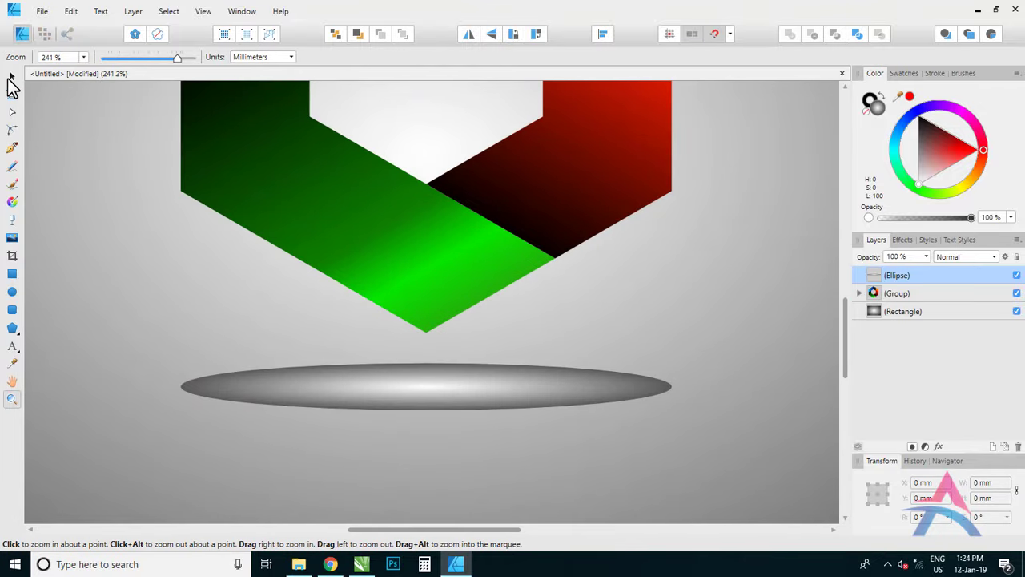
click(11, 76)
drag(442, 393, 429, 391)
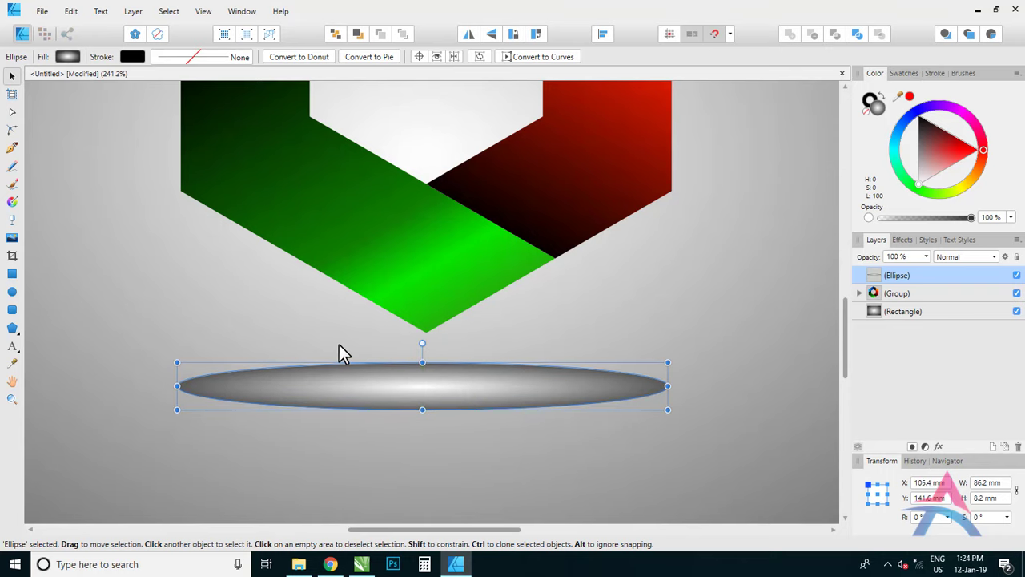
- Give the ellipse a mid-grey centre fading to white at 0% opacity, tightening the gradient handles
click(12, 202)
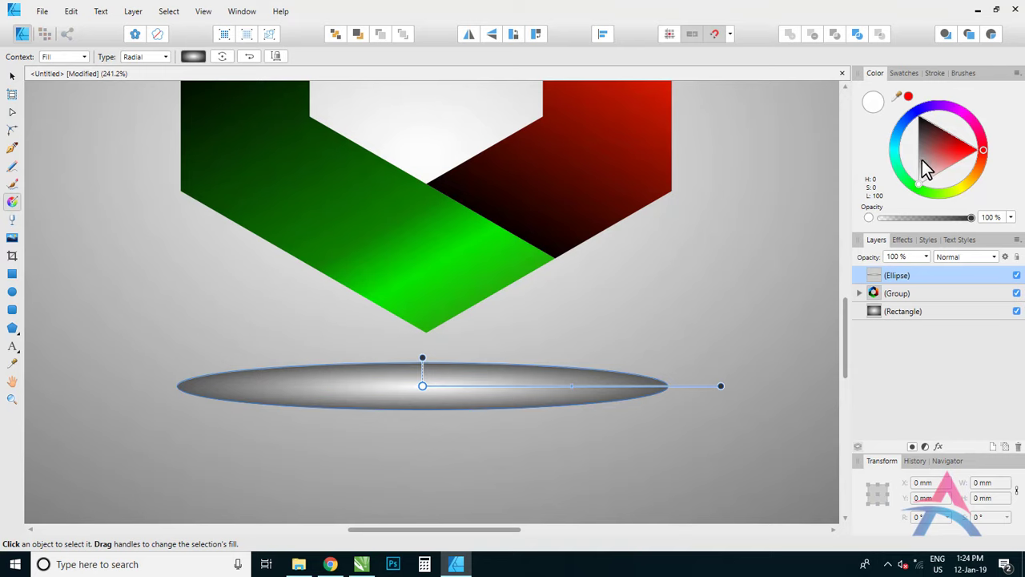
drag(921, 160, 908, 149)
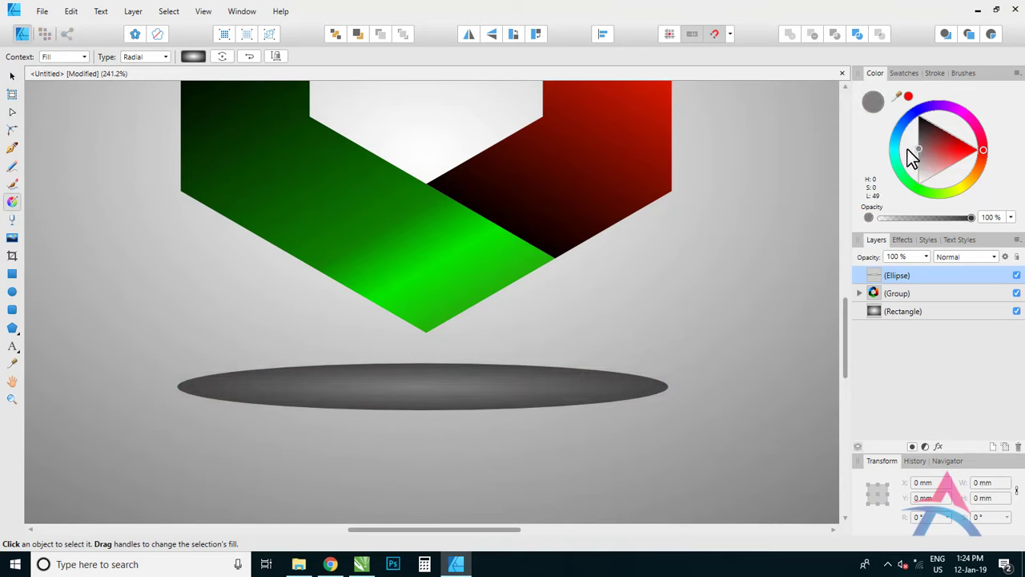
click(720, 386)
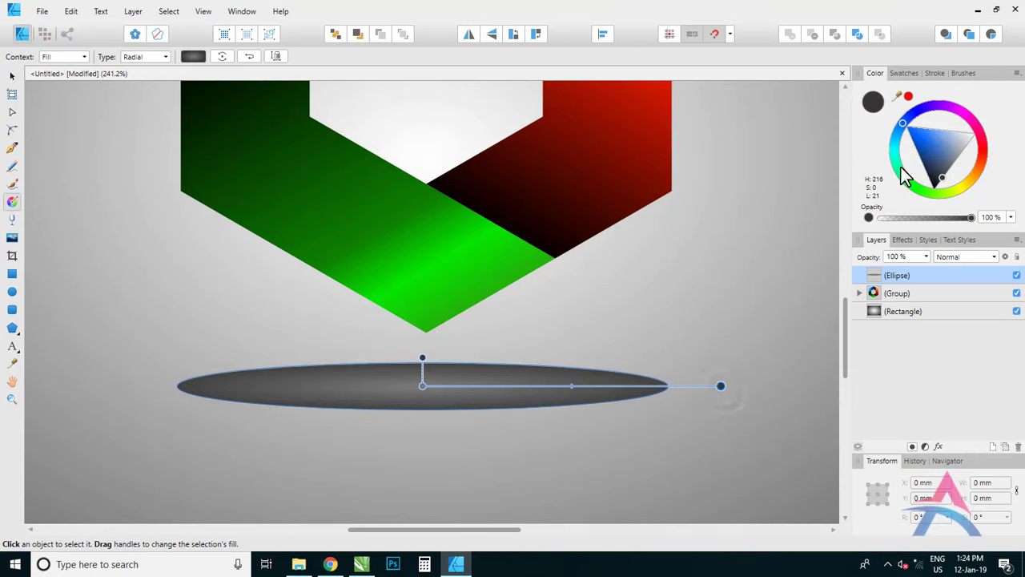
drag(969, 156, 993, 140)
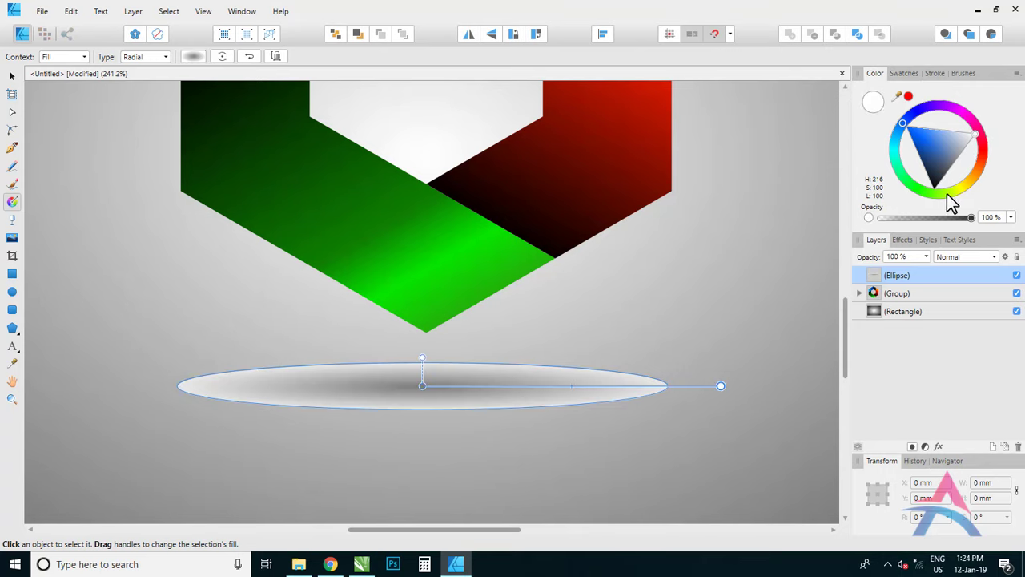
drag(972, 216, 840, 218)
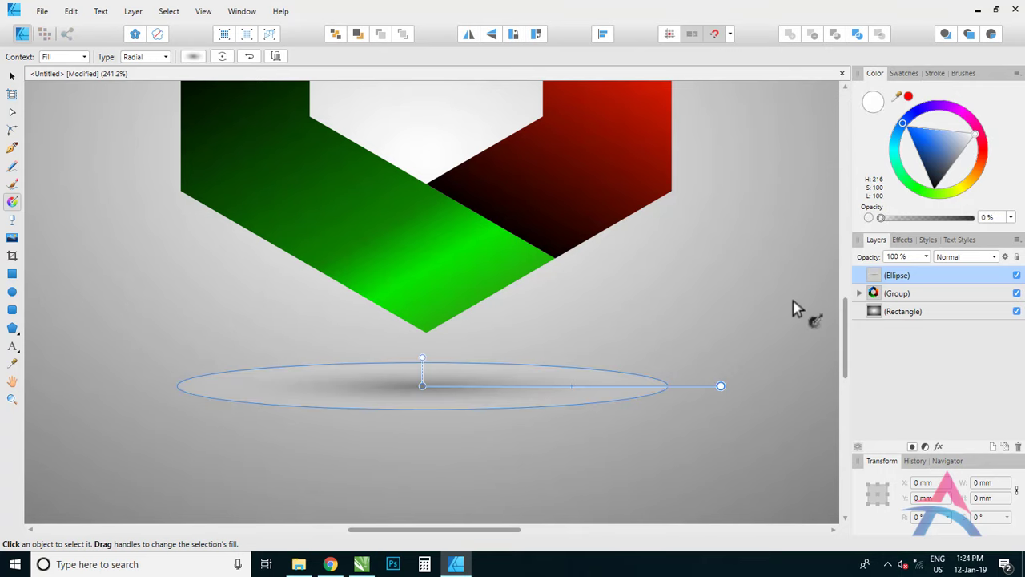
drag(720, 386, 635, 386)
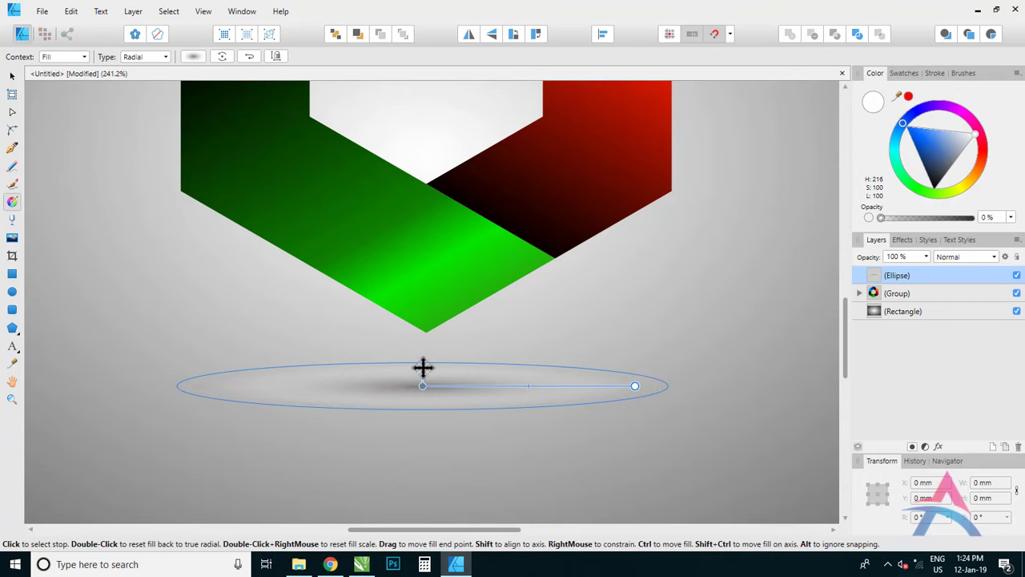
drag(423, 364, 423, 353)
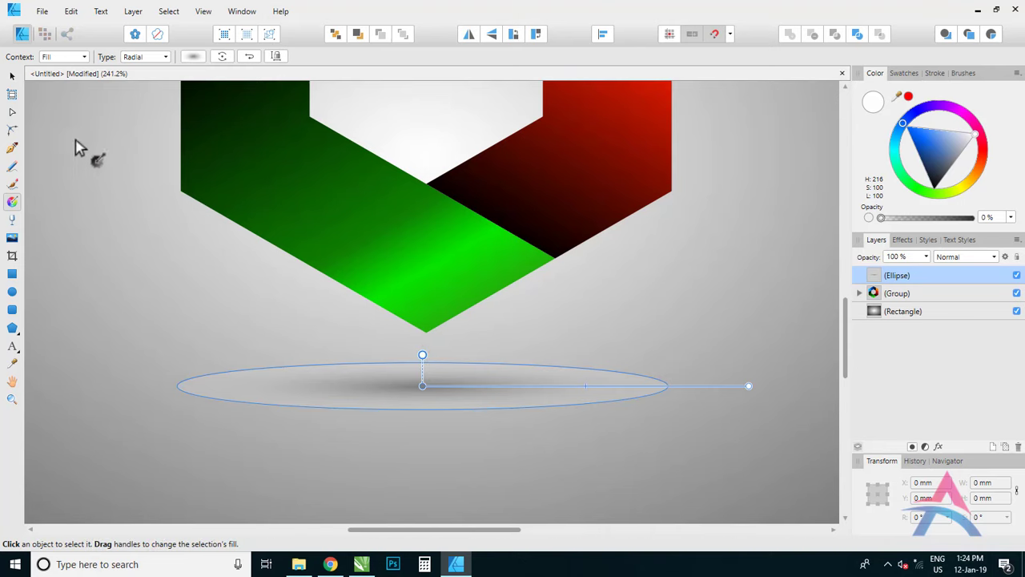
click(12, 74)
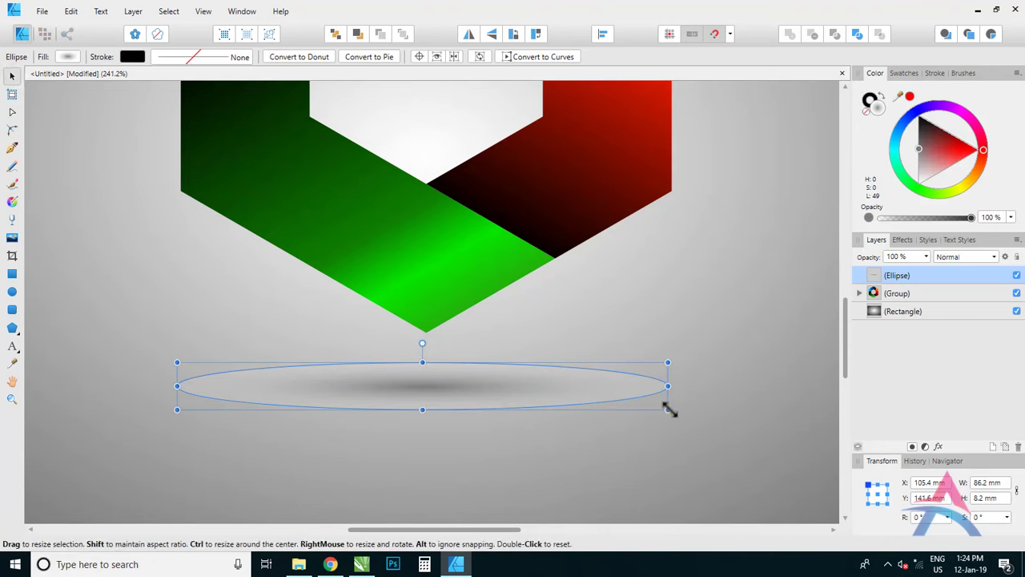
- Widen the shadow ellipse and reselect it
drag(670, 386, 723, 388)
click(561, 331)
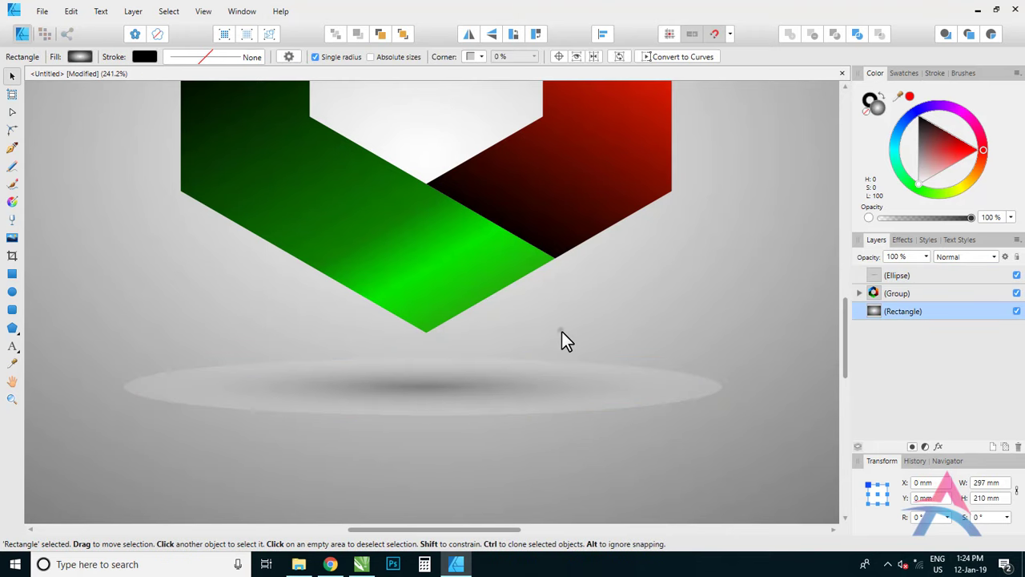
click(487, 403)
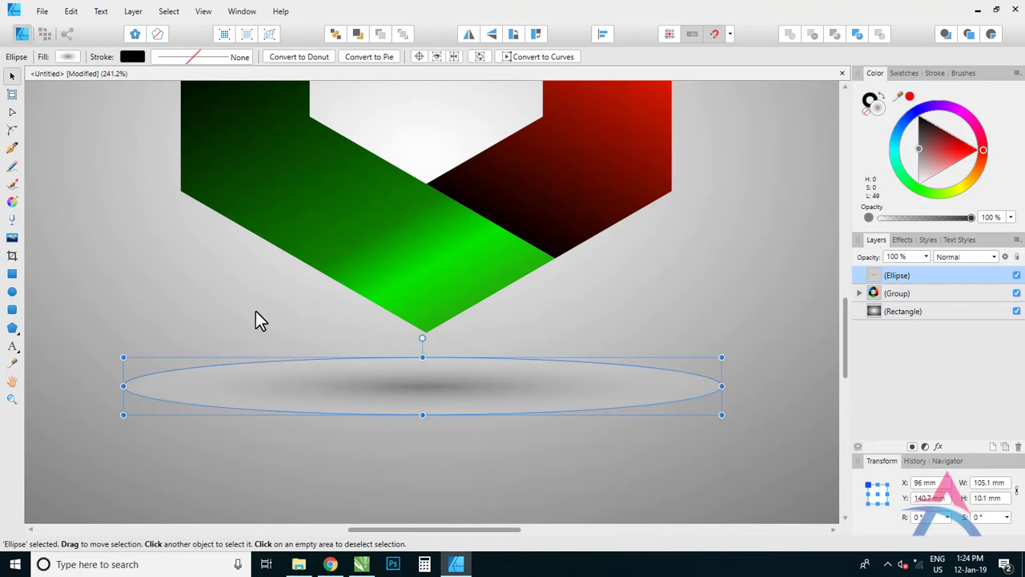
- Pull the gradient's end stop inward and tint the transparent outer stop a darker grey
click(12, 201)
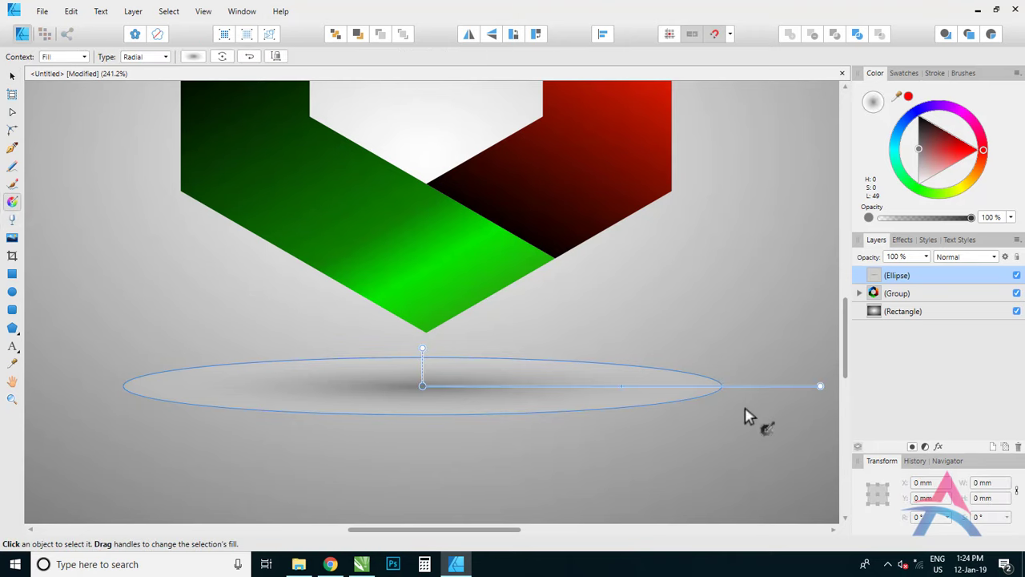
drag(819, 385, 681, 387)
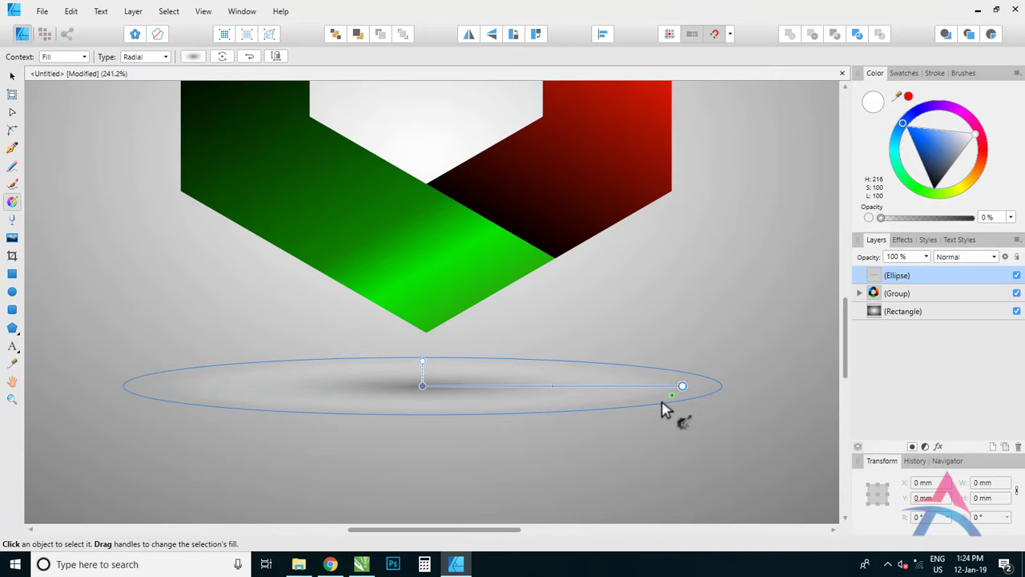
click(878, 221)
drag(930, 171, 967, 153)
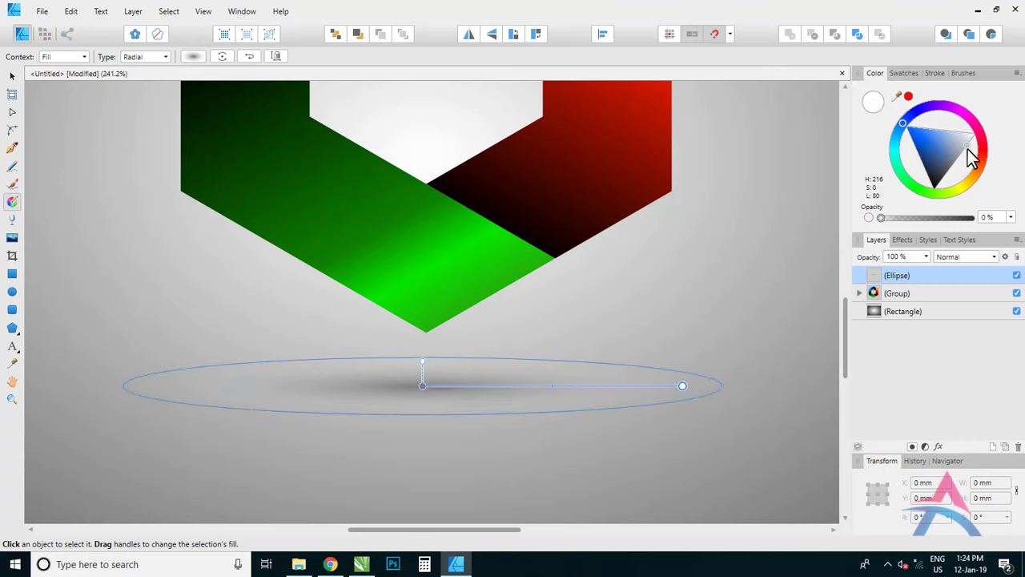
drag(969, 152, 968, 166)
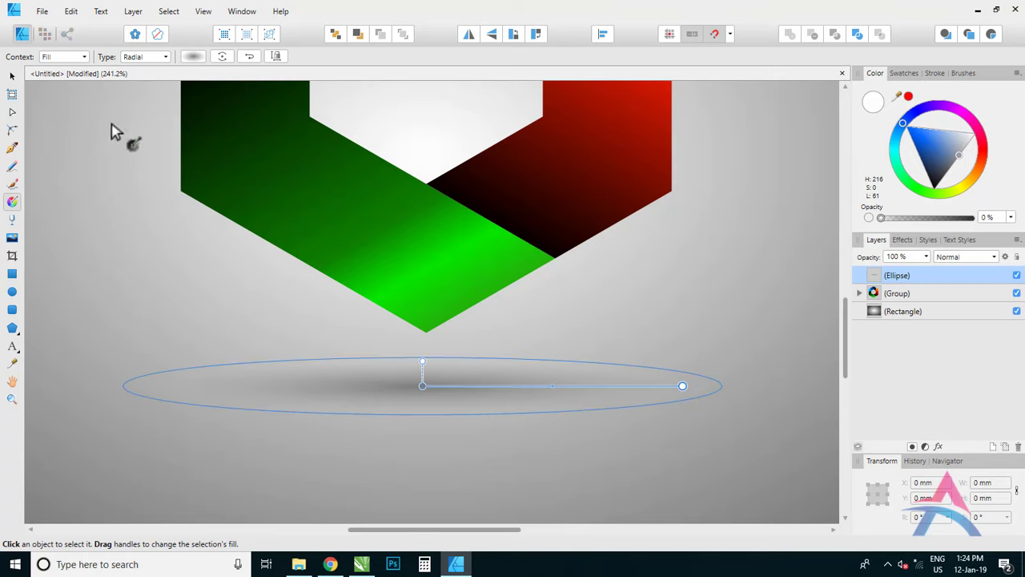
- Enlarge the ellipse to about 128.6 × 12.3 mm and zoom to fit the page
click(12, 76)
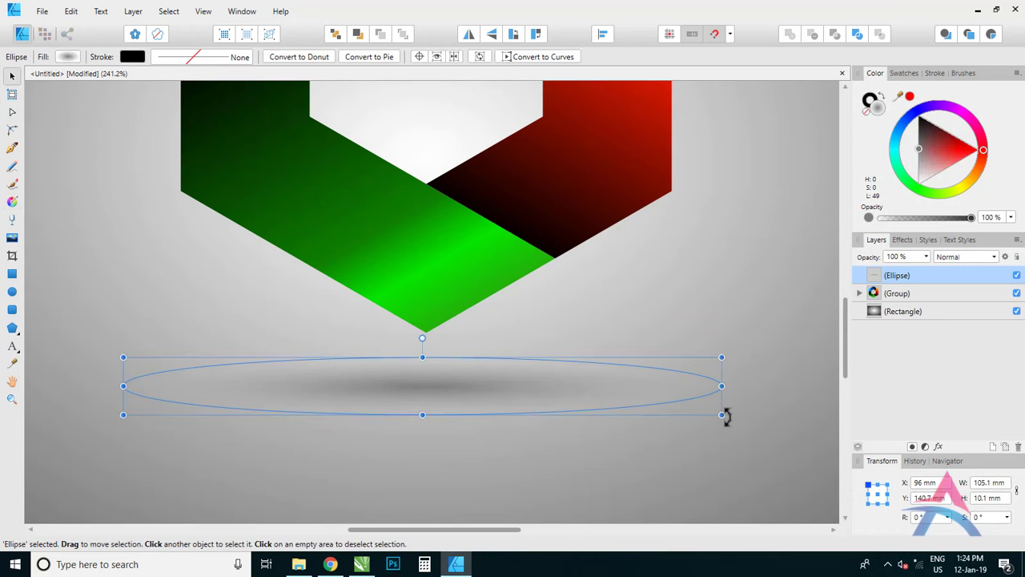
drag(723, 415, 763, 444)
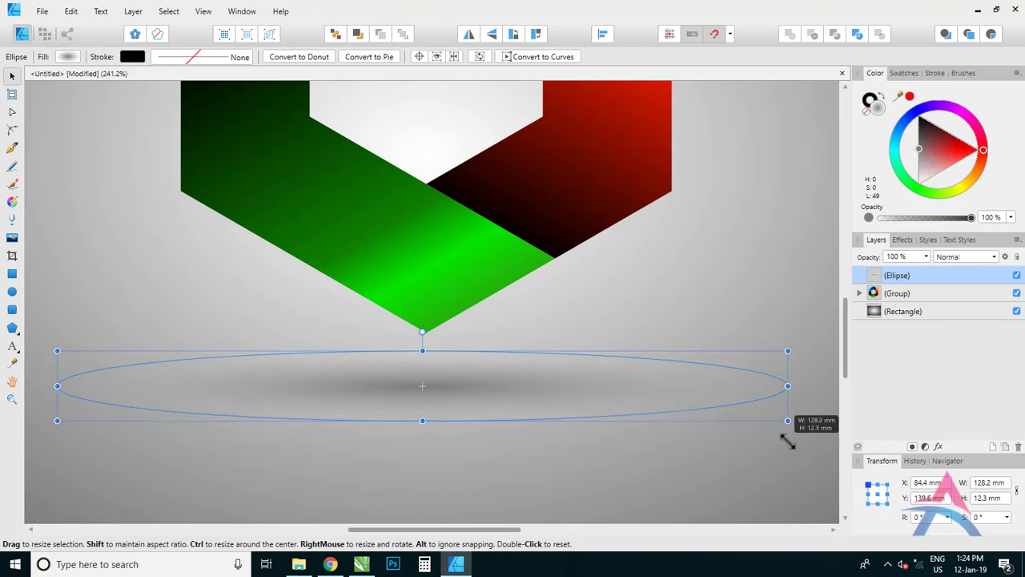
click(12, 399)
right_click(178, 307)
click(227, 340)
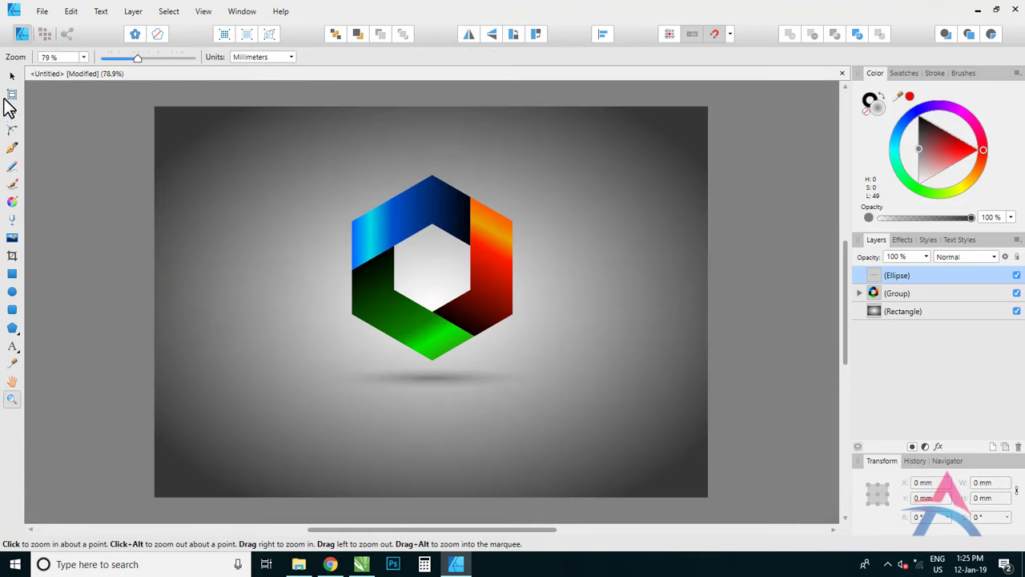
click(12, 76)
click(77, 208)
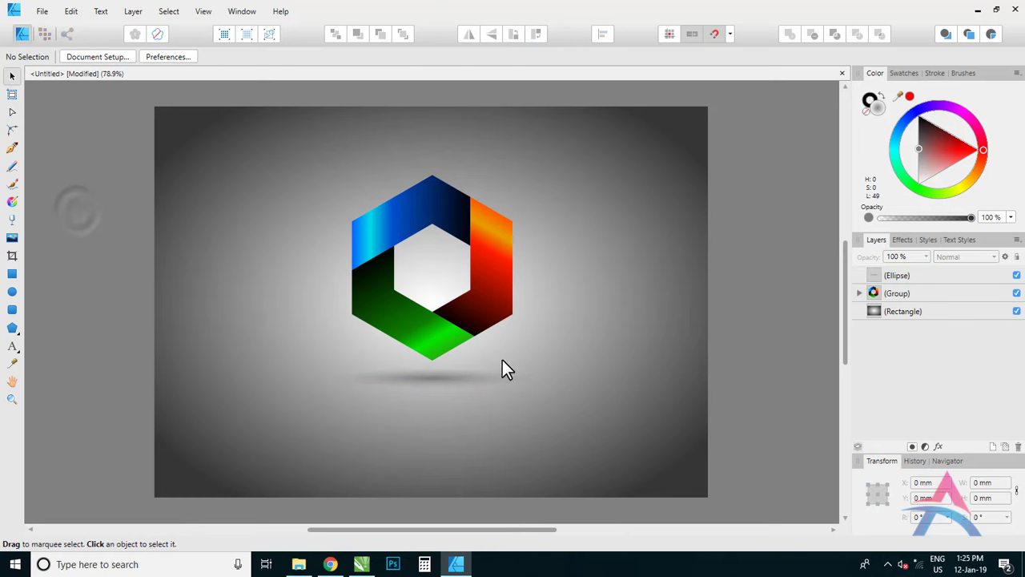
click(744, 252)
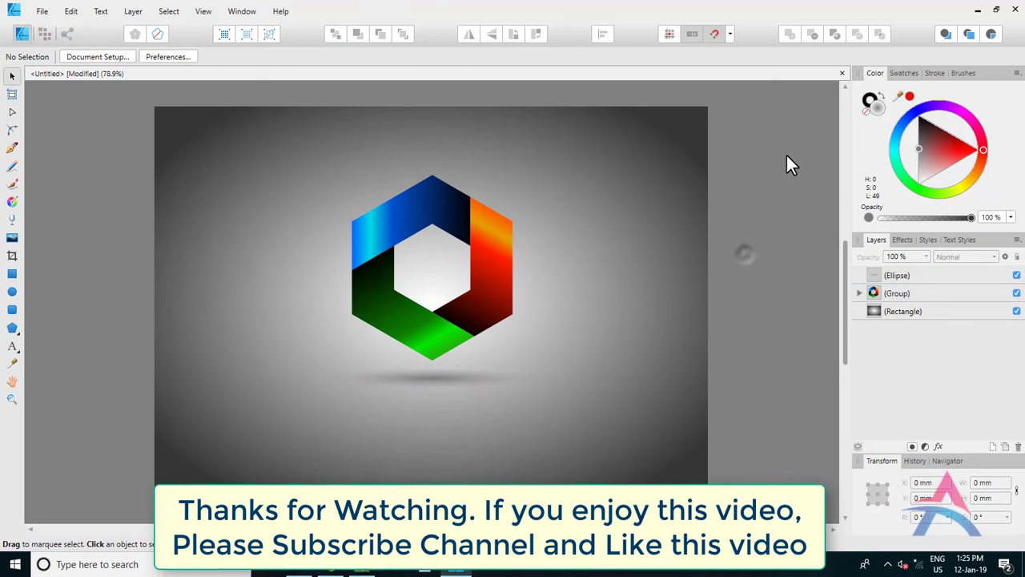
drag(784, 137, 756, 179)
drag(650, 247, 171, 436)
click(96, 321)
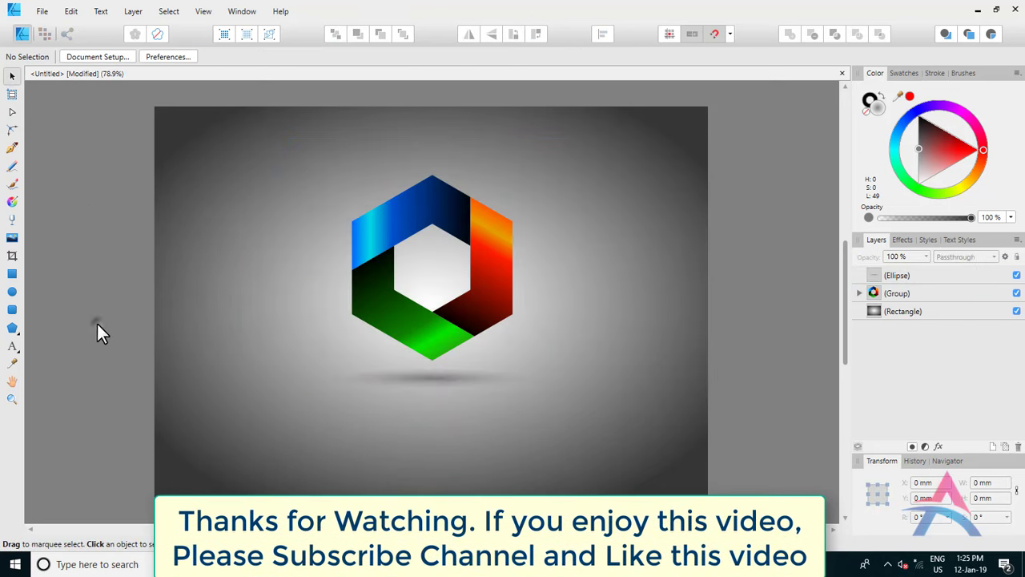
key(z)
drag(457, 305, 527, 352)
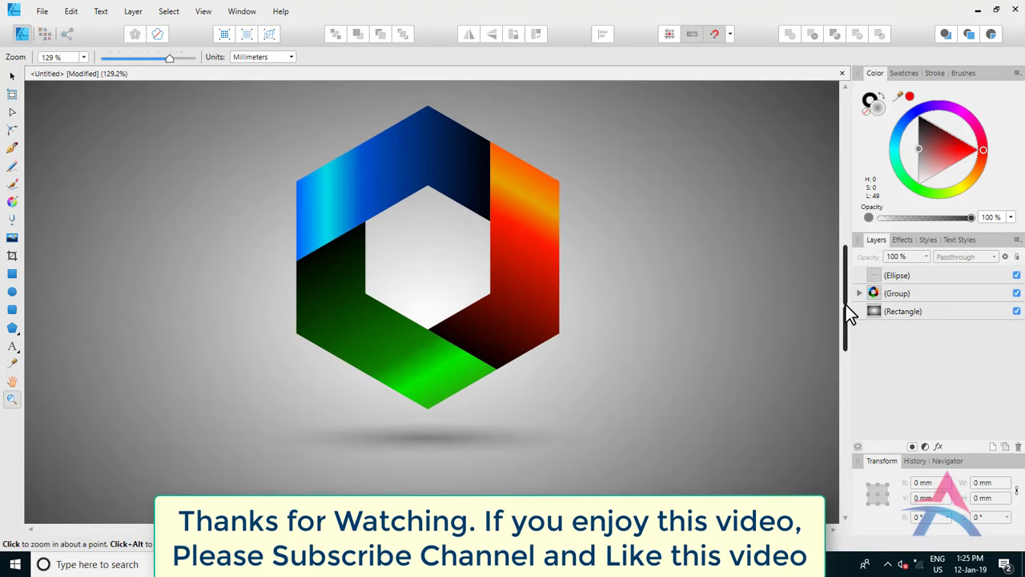
mouse_move(846, 305)
mouse_down()
mouse_move(846, 288)
mouse_move(846, 301)
mouse_up()
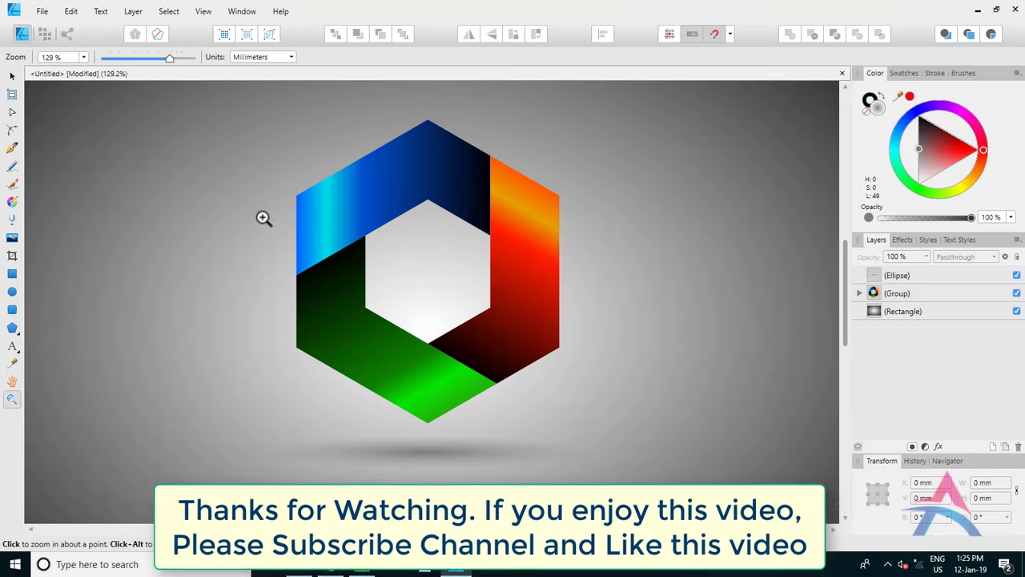
click(12, 76)
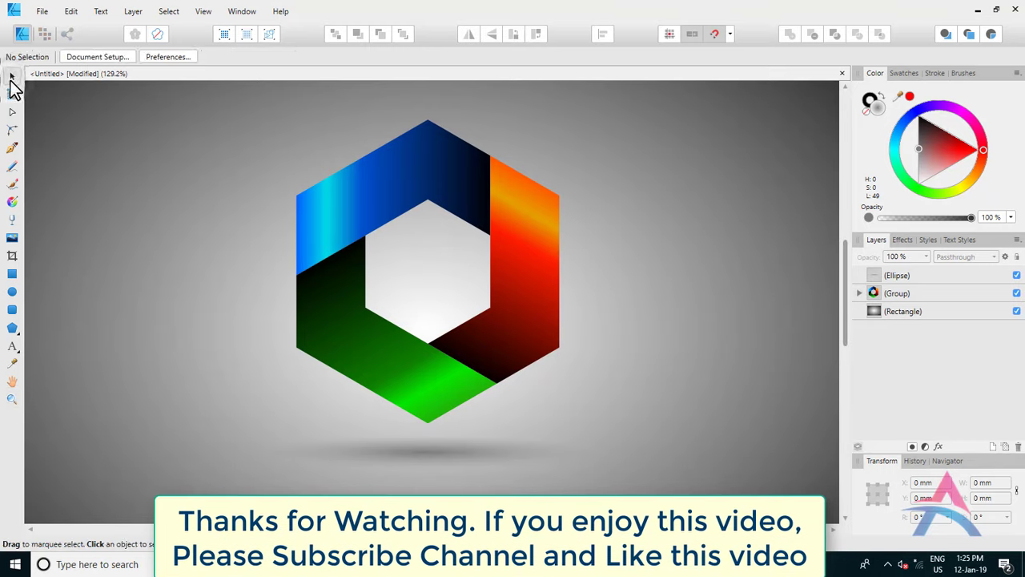